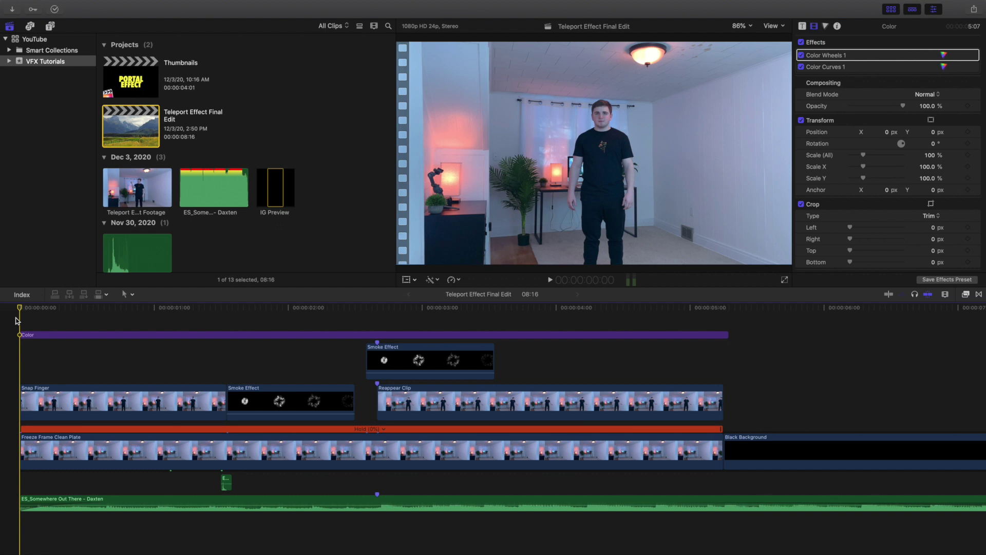
# - Play the teleport edit, then return the playhead to the timeline start
pyautogui.press('space')
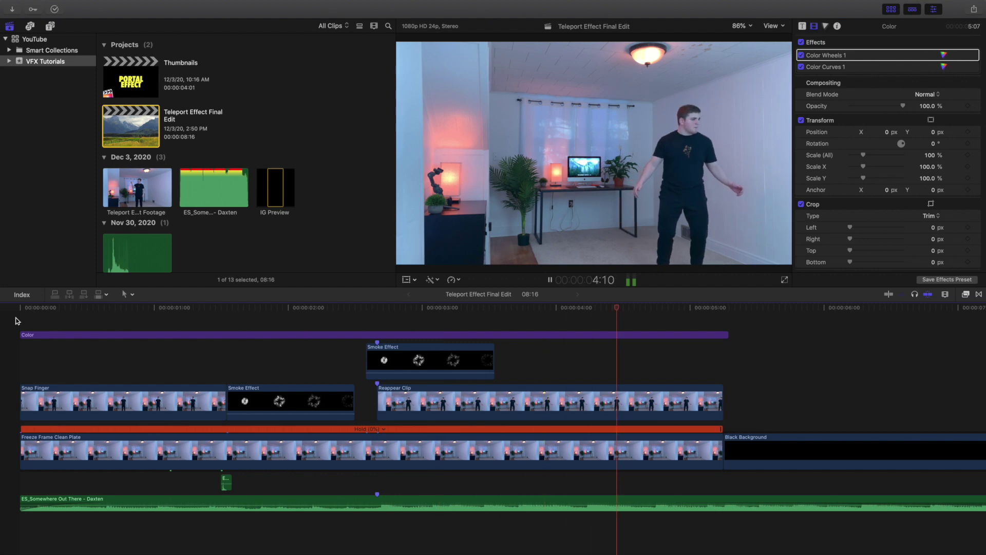
pyautogui.press('space')
pyautogui.press('Home')
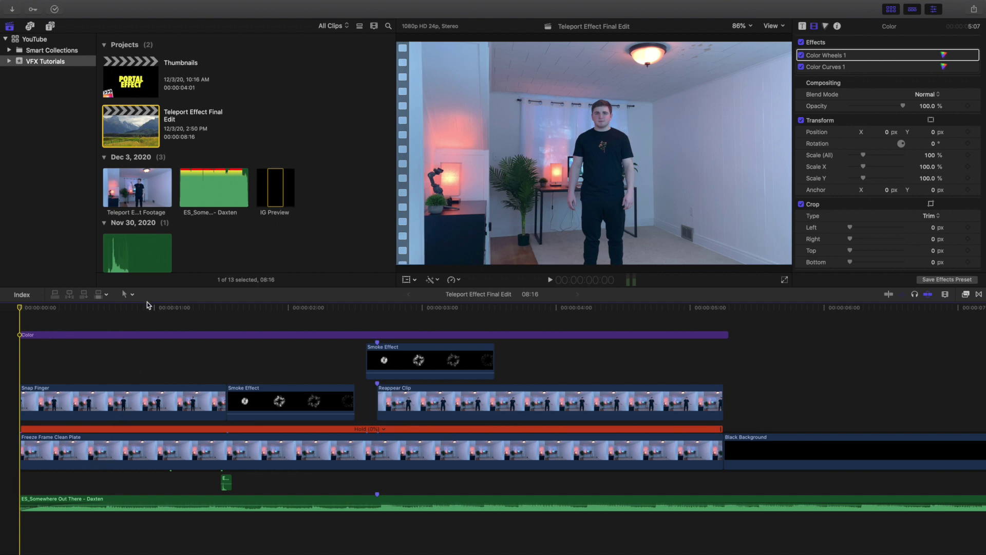
# - Select the purple Color adjustment clip and look up the Adjustment Layer titles in the browser
pyautogui.moveTo(236, 404)
pyautogui.click(272, 335)
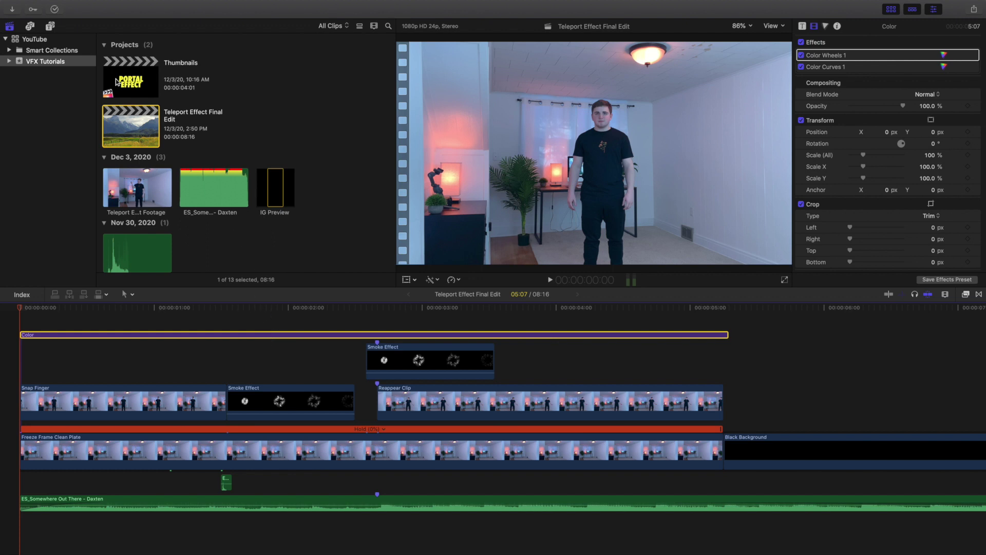
pyautogui.click(50, 27)
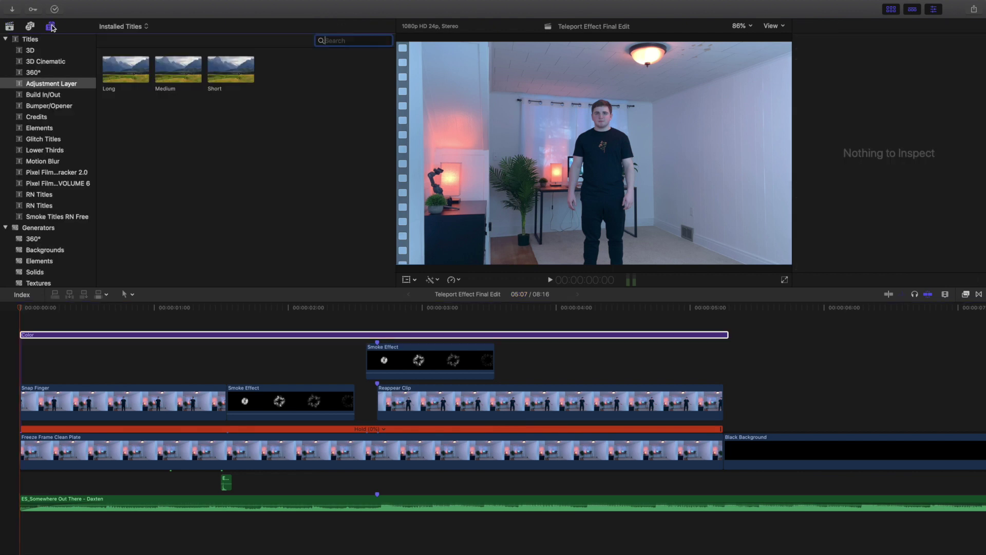
pyautogui.click(35, 84)
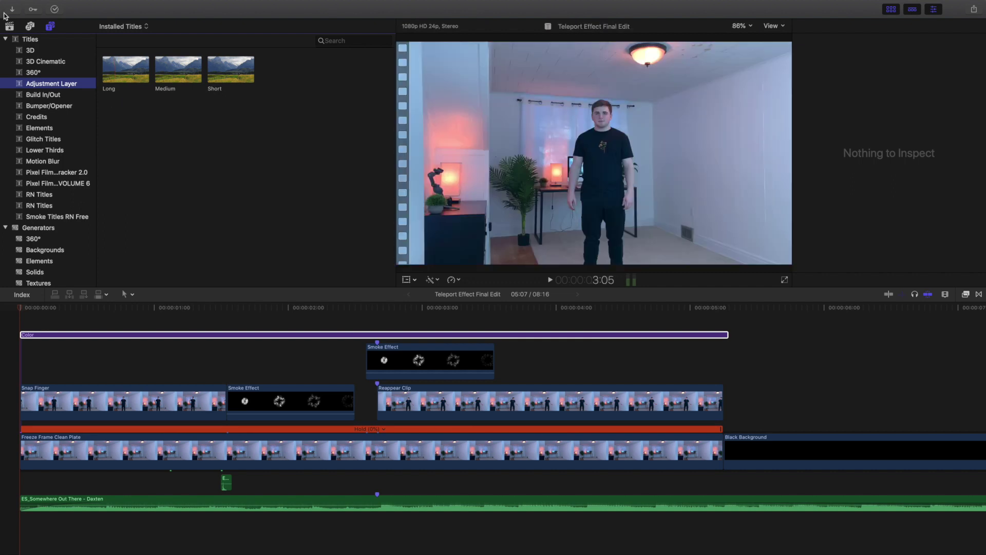
pyautogui.click(10, 27)
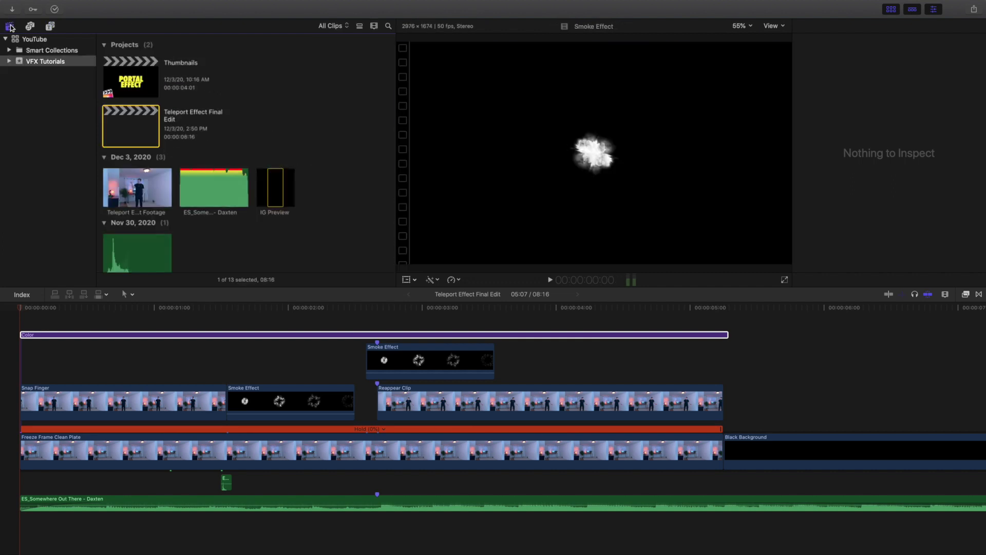
pyautogui.click(16, 316)
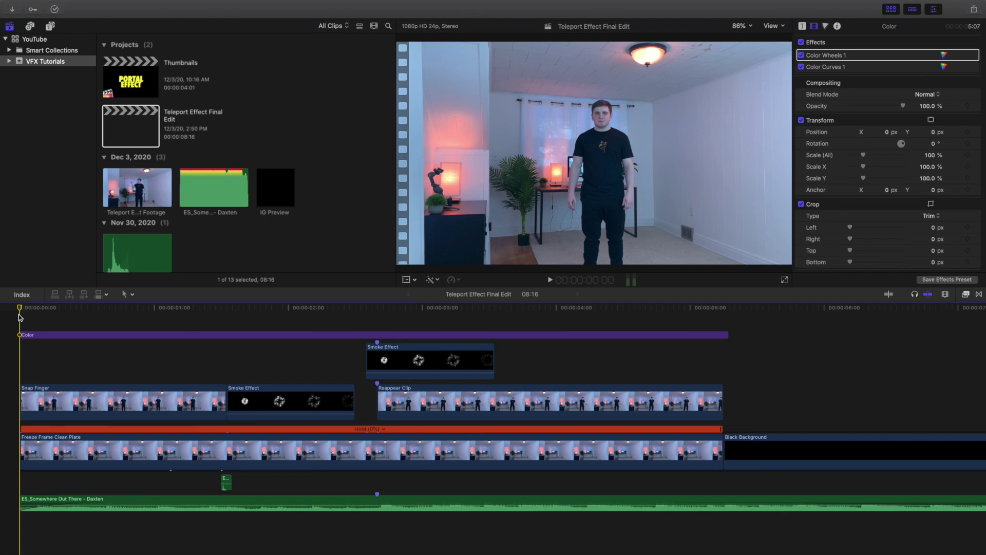
# - Browse the Color category in the video effects list
pyautogui.click(966, 295)
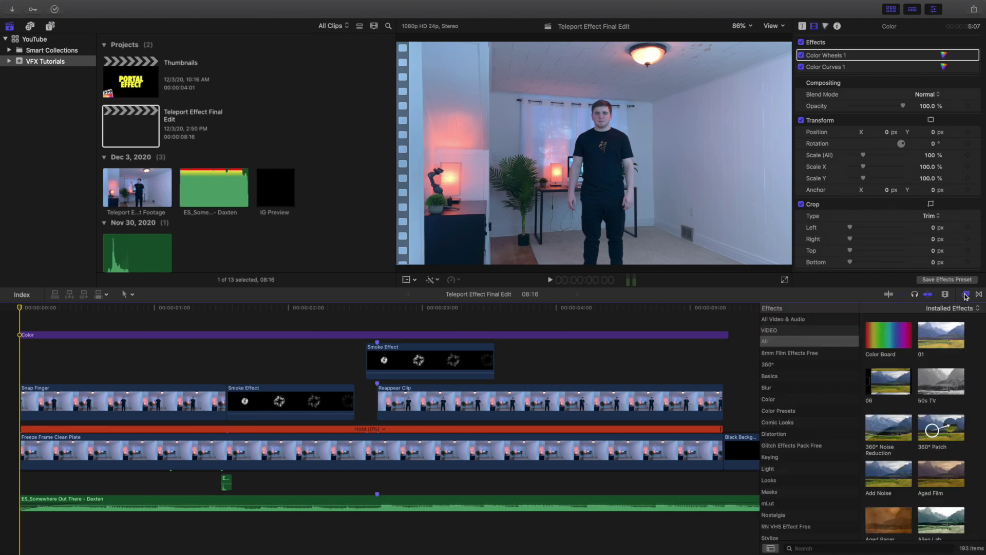
pyautogui.click(778, 400)
pyautogui.scroll(-3, 912, 428)
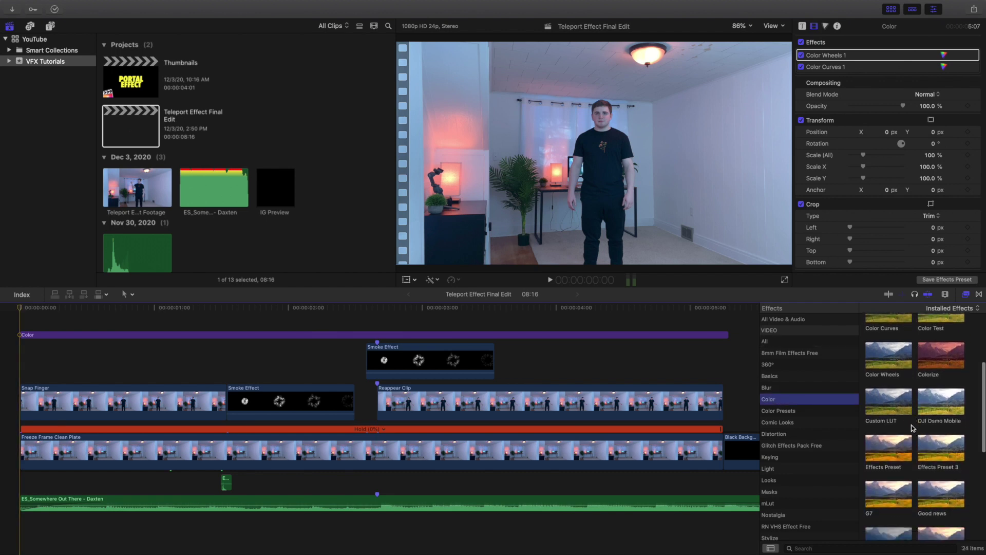
pyautogui.scroll(-5, 912, 428)
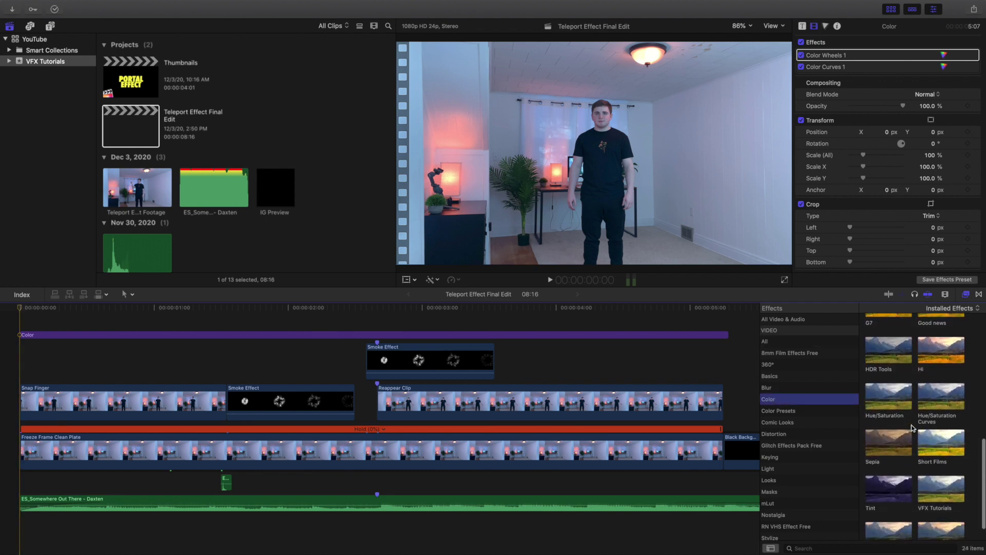
pyautogui.scroll(-1, 912, 428)
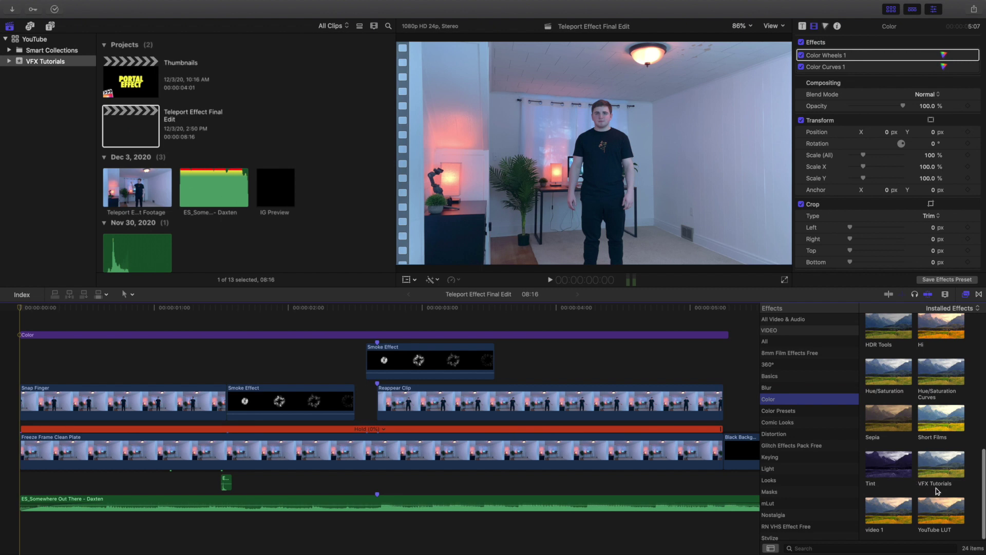
pyautogui.click(966, 294)
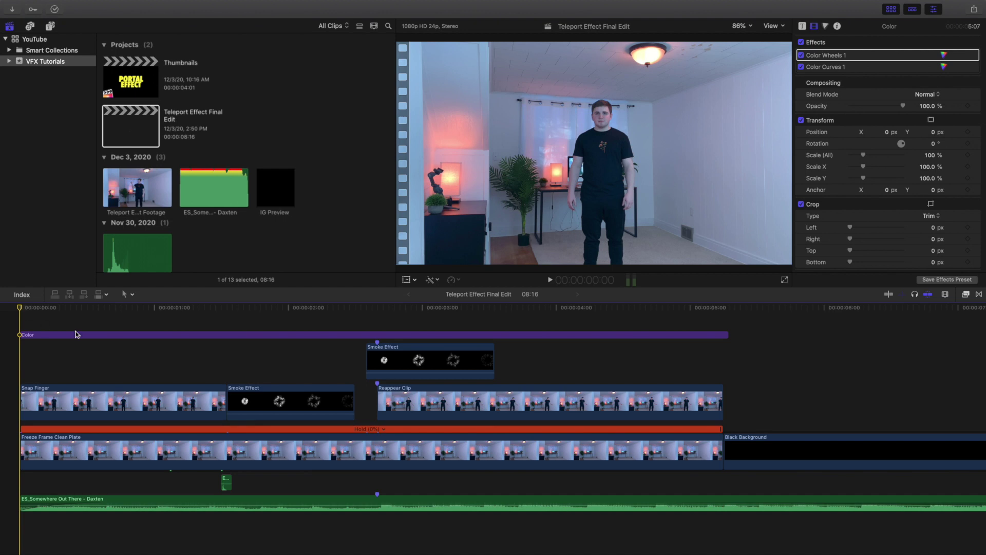
# - Select the lower and upper Smoke Effect clips in turn, then deselect
pyautogui.click(293, 406)
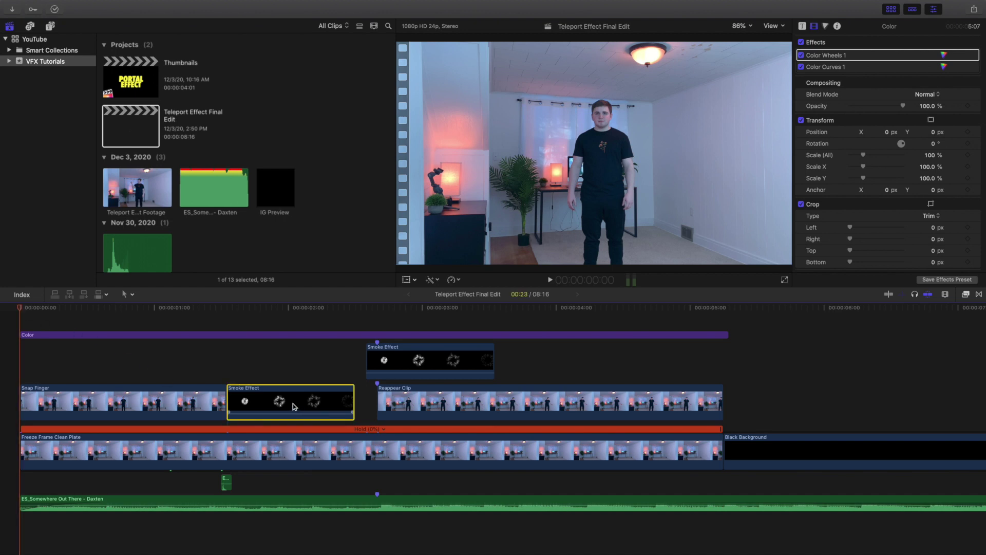
pyautogui.click(383, 365)
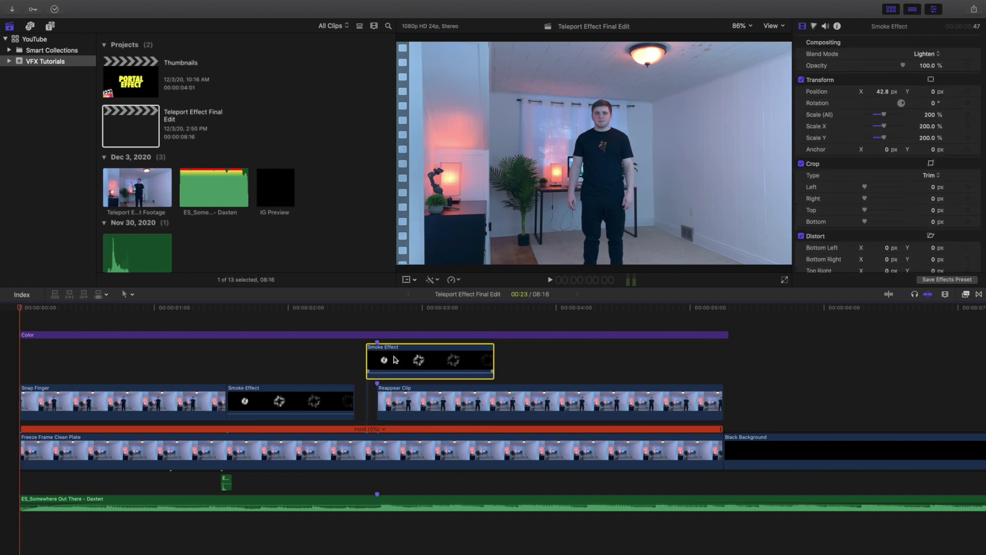
pyautogui.click(253, 322)
# - Play the smoke burst from 1:13, park at 2:16, and select the upper Smoke Effect clip
pyautogui.click(146, 133)
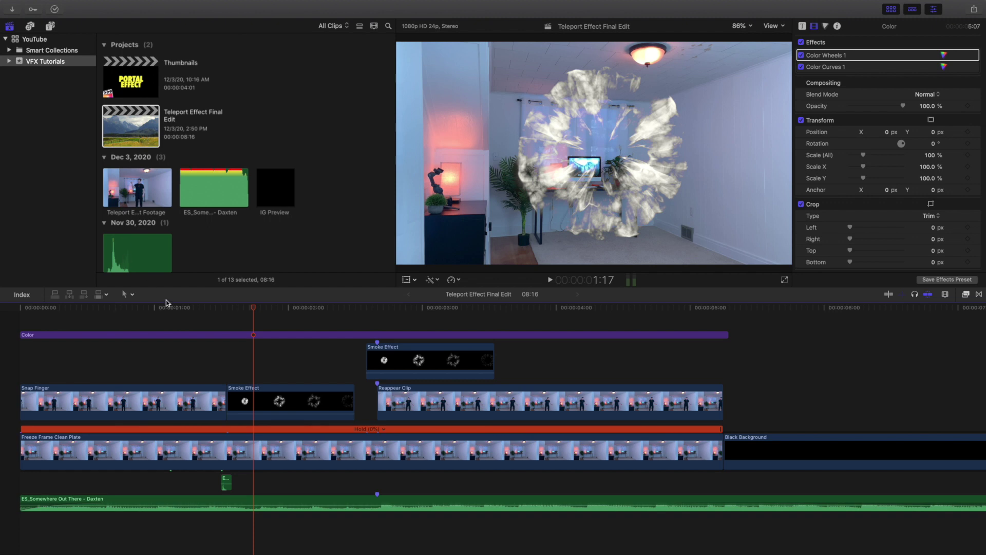
pyautogui.click(226, 321)
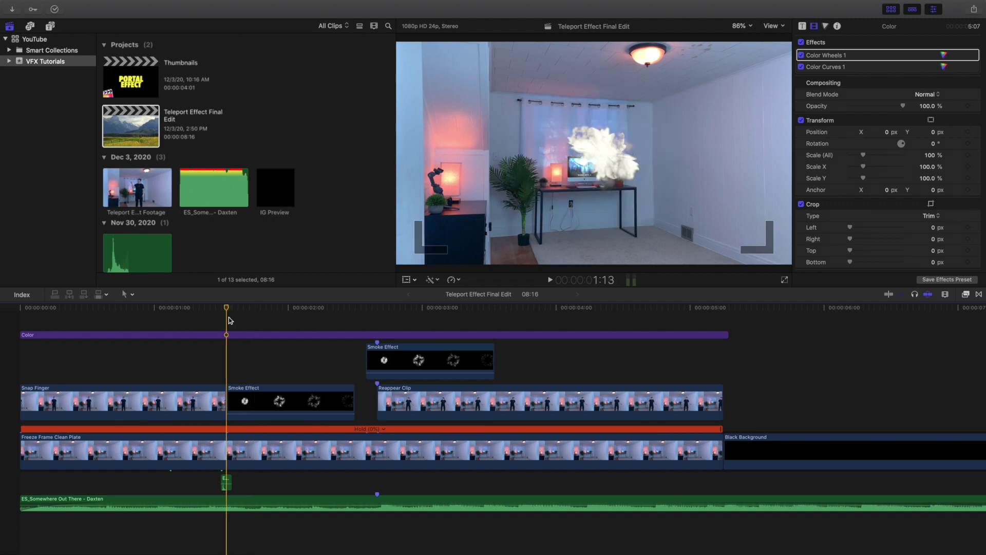
pyautogui.press('space')
pyautogui.press('space')
pyautogui.click(365, 321)
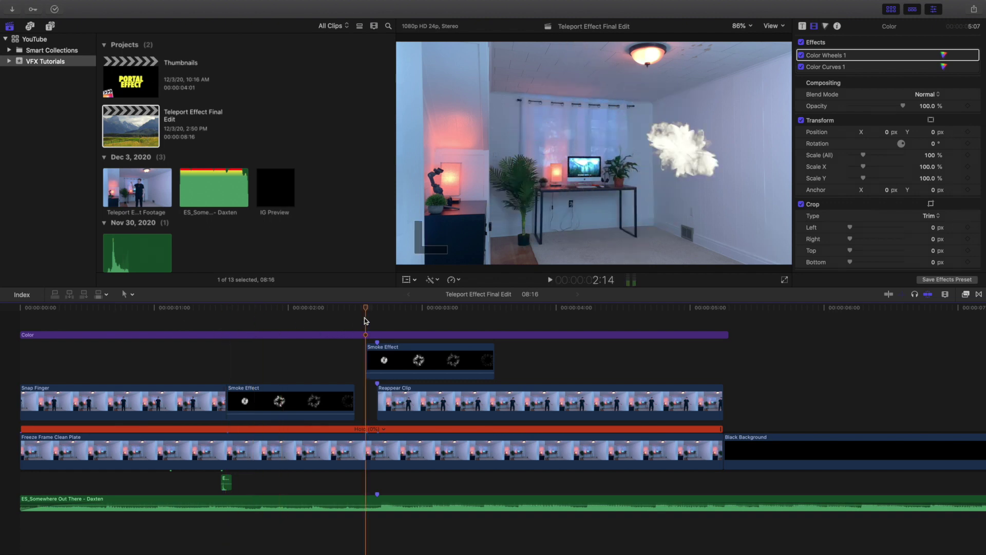
pyautogui.press('space')
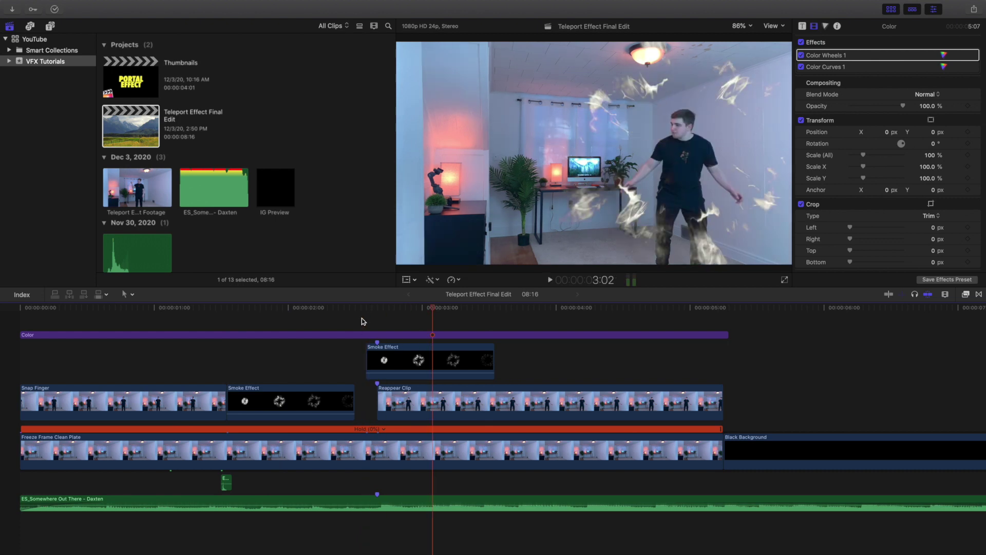
pyautogui.click(370, 318)
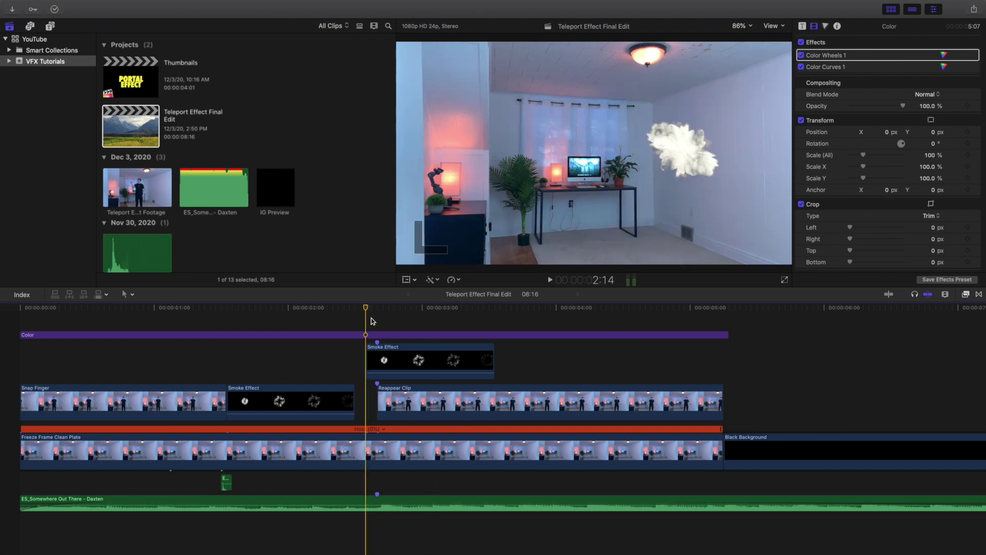
pyautogui.click(377, 320)
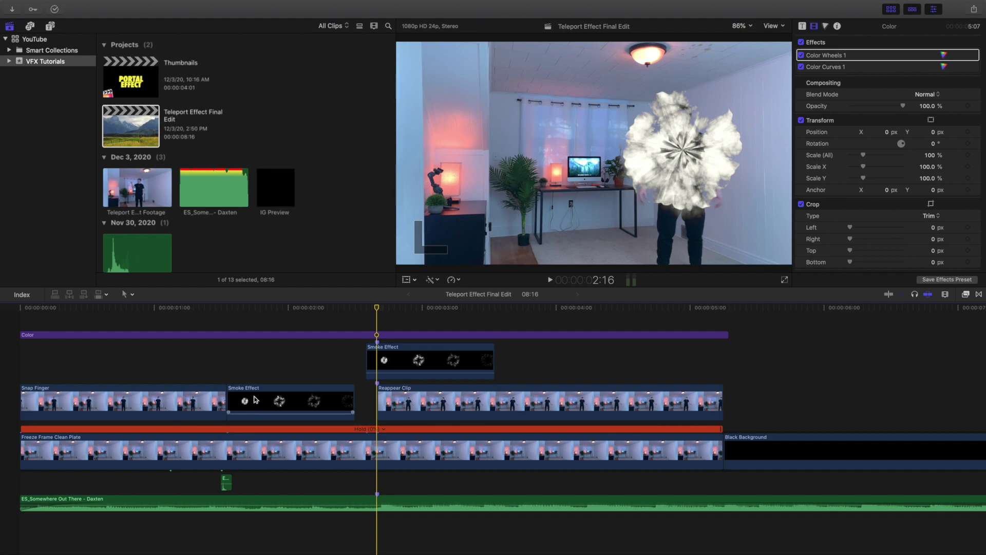
pyautogui.click(393, 353)
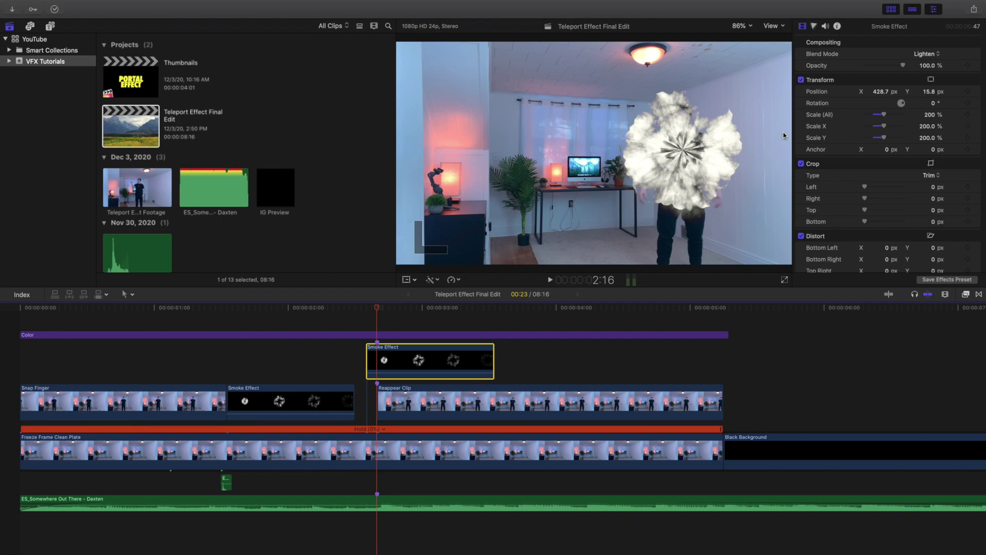
# - Switch the upper smoke clip's blend mode from Lighten to Normal to compare
pyautogui.click(412, 371)
pyautogui.click(923, 54)
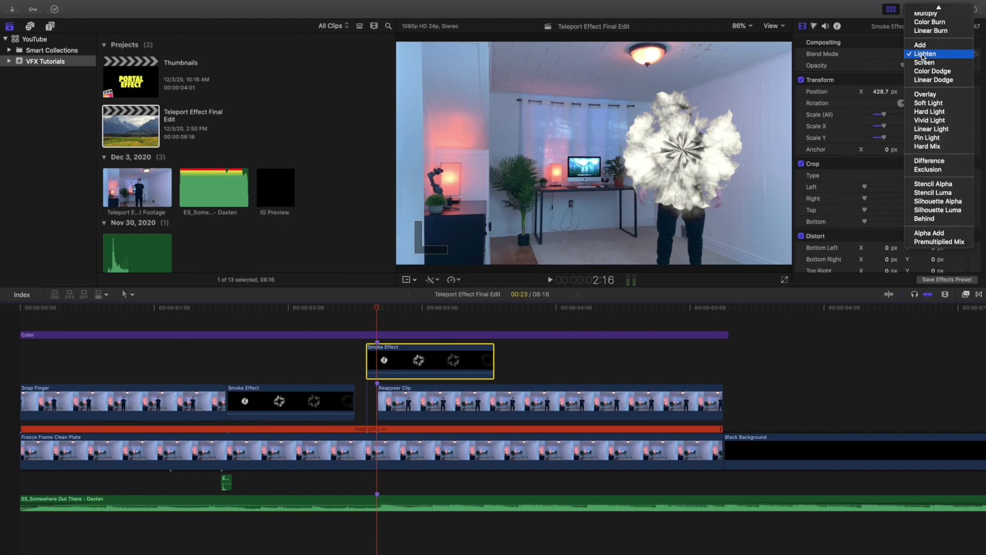
pyautogui.click(923, 54)
pyautogui.click(923, 54)
pyautogui.scroll(3, 923, 53)
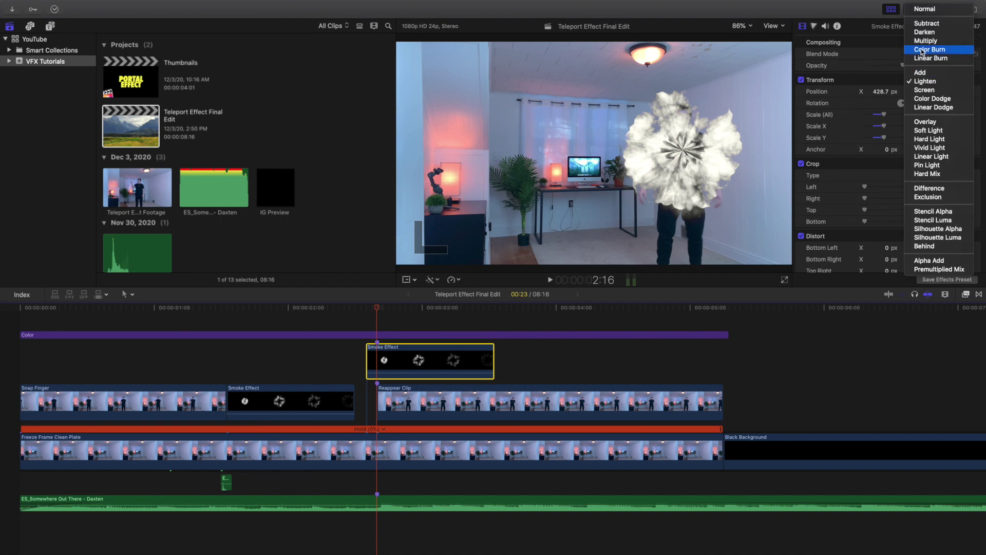
pyautogui.click(924, 9)
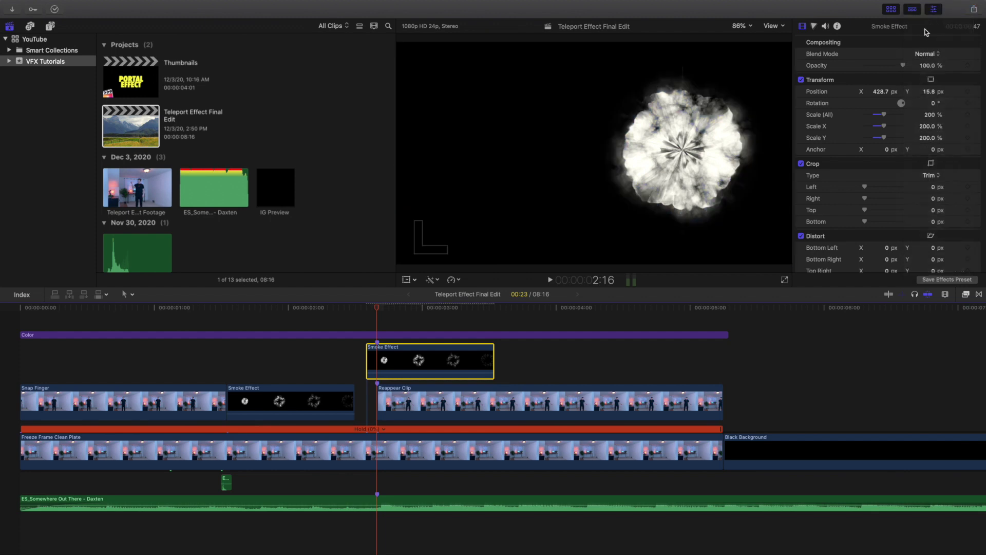
# - Restore Lighten blending, then inspect the Color adjustment layer and the lower Smoke Effect clip
pyautogui.click(925, 54)
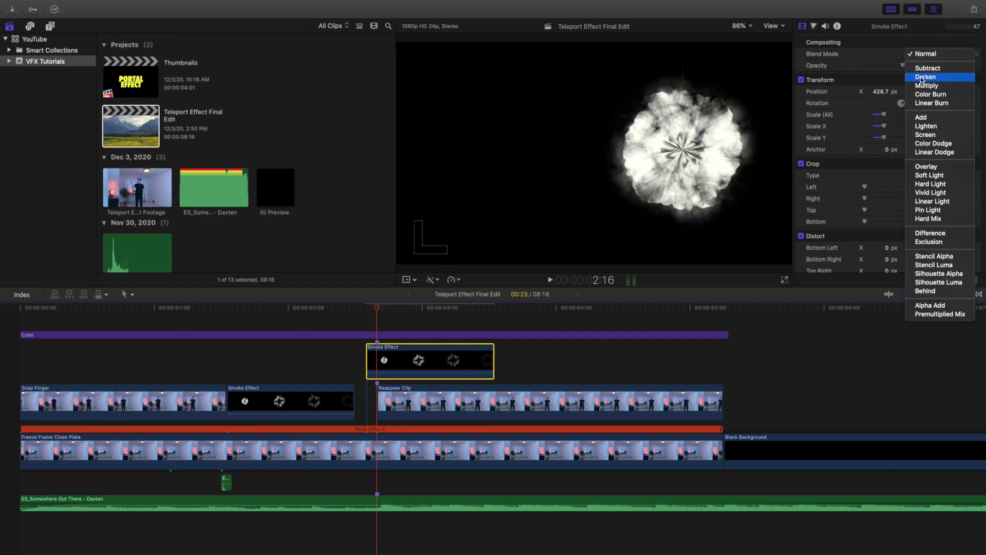
pyautogui.click(919, 127)
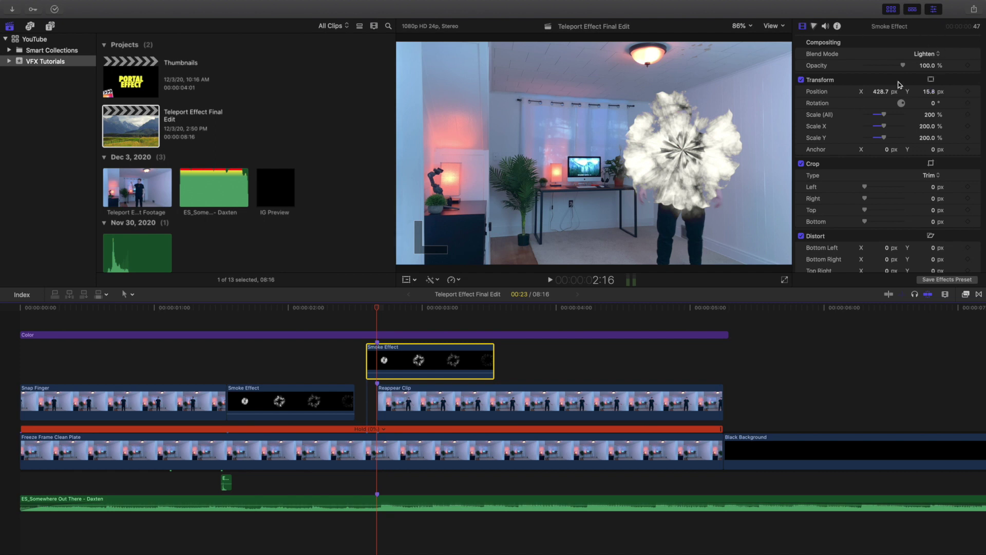
pyautogui.click(288, 322)
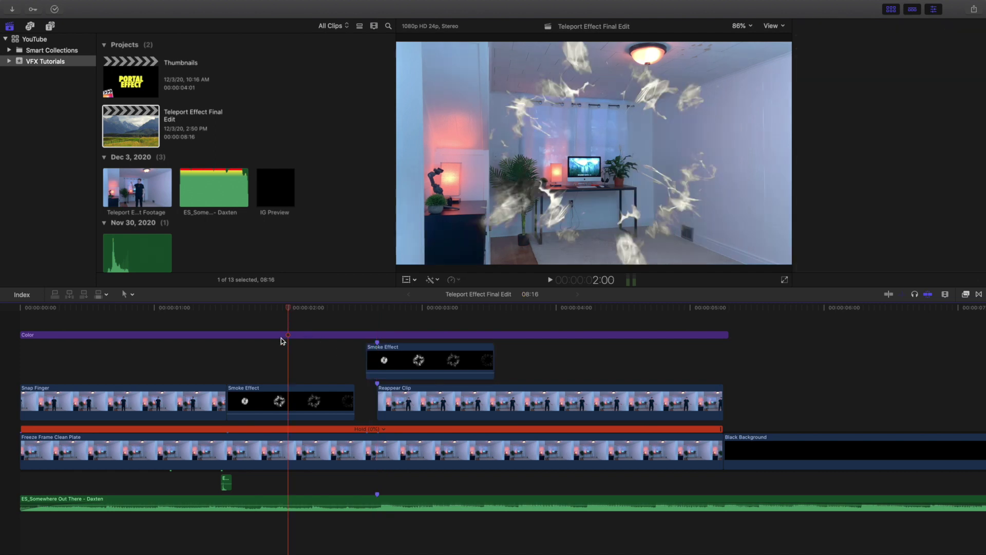
pyautogui.click(279, 401)
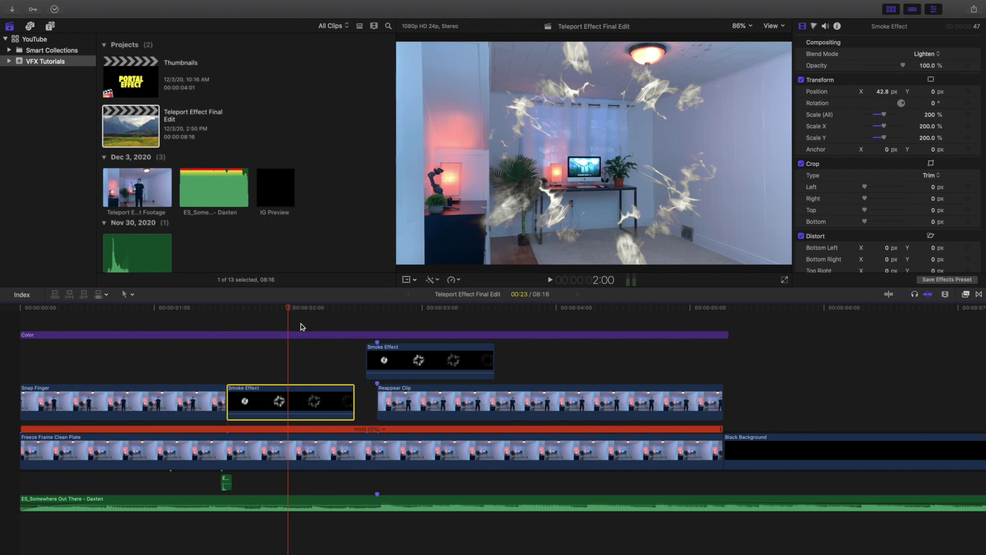
pyautogui.click(219, 333)
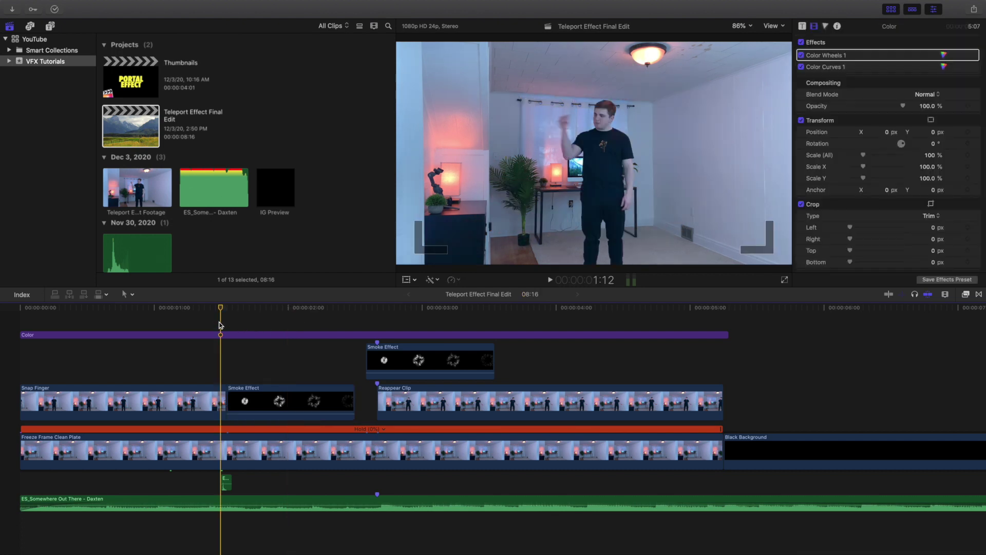
pyautogui.press('Left')
pyautogui.press('Right')
pyautogui.press('Left')
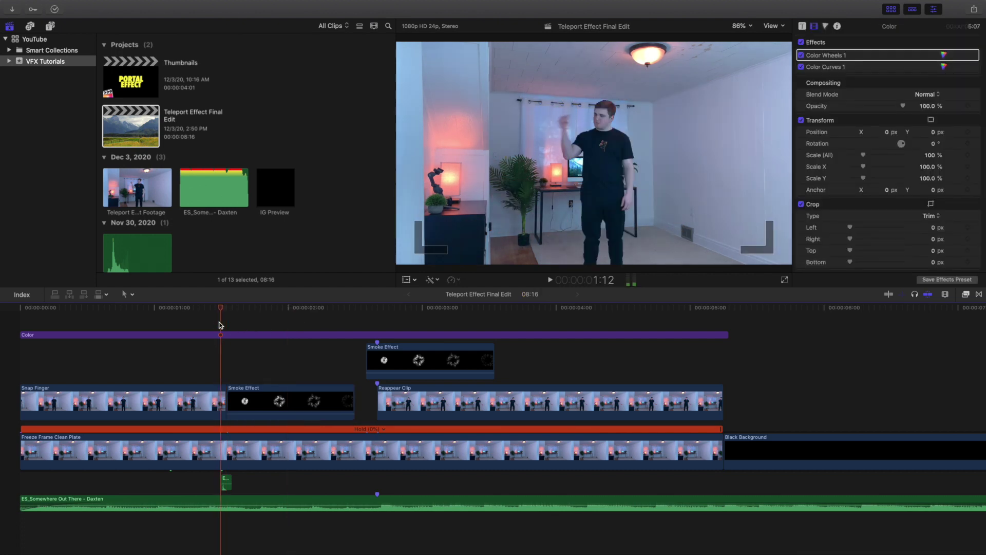
pyautogui.click(377, 330)
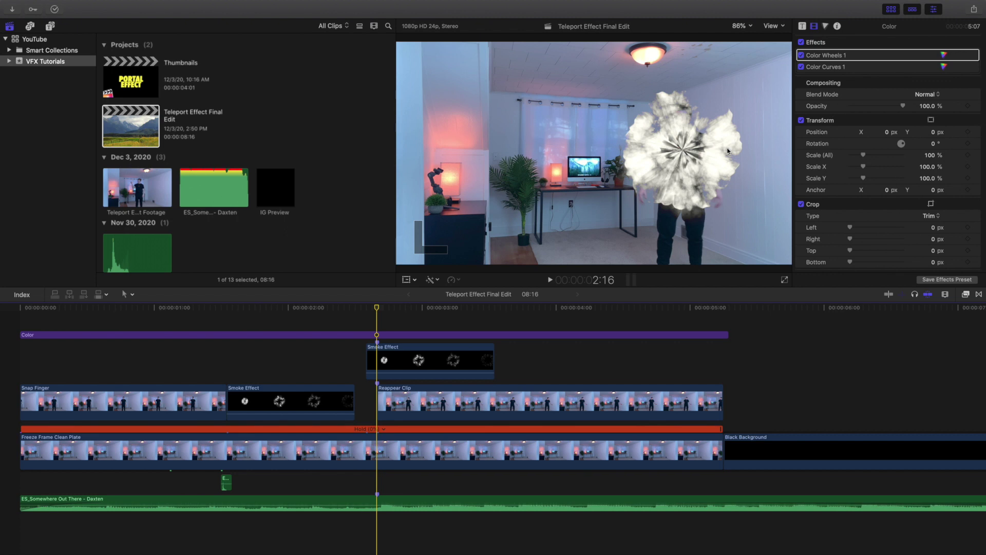
pyautogui.click(400, 365)
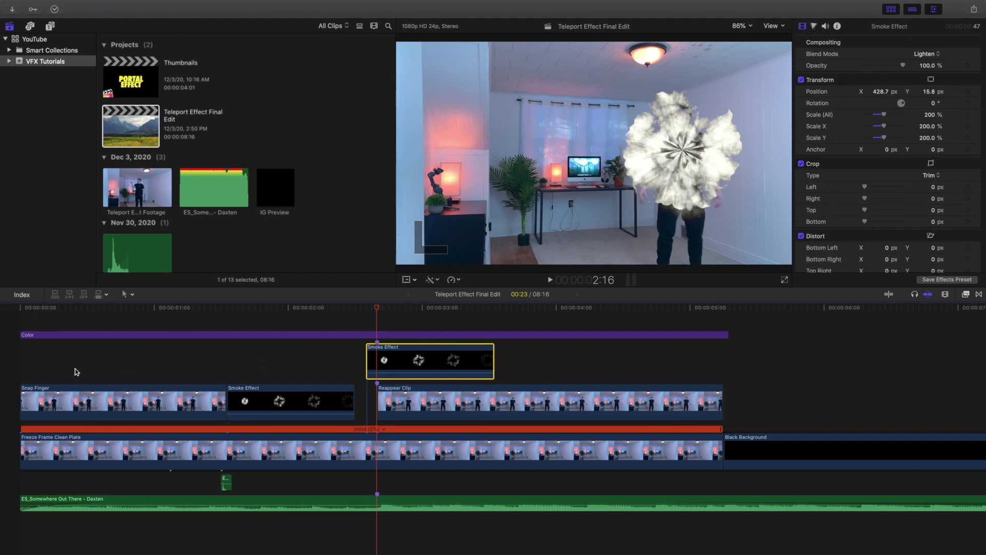
# - Play the edit from the project start through the smoke transition
pyautogui.click(19, 325)
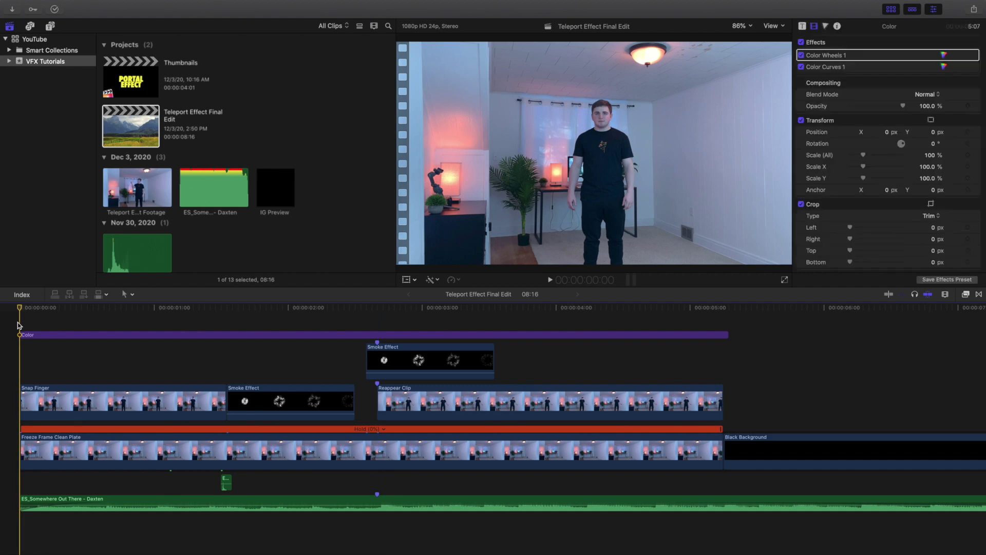
pyautogui.click(54, 404)
pyautogui.click(18, 326)
pyautogui.press('space')
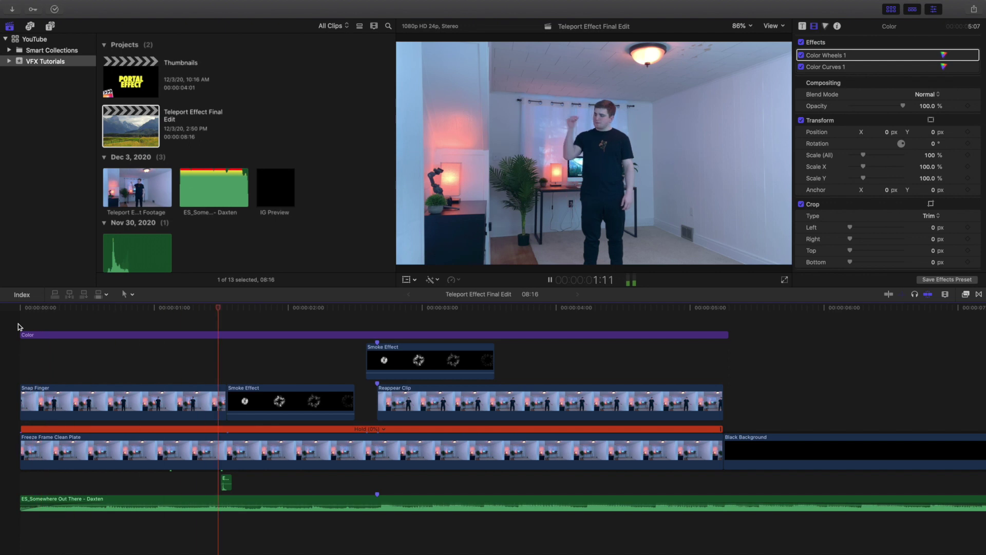
pyautogui.press('space')
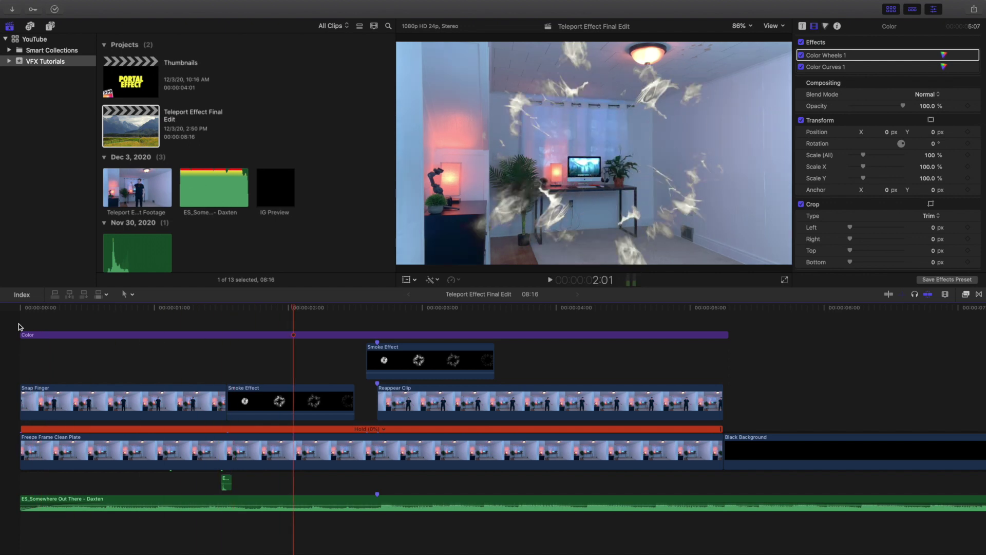
# - Disable the upper Smoke Effect overlay at 2:16 with V
pyautogui.click(382, 319)
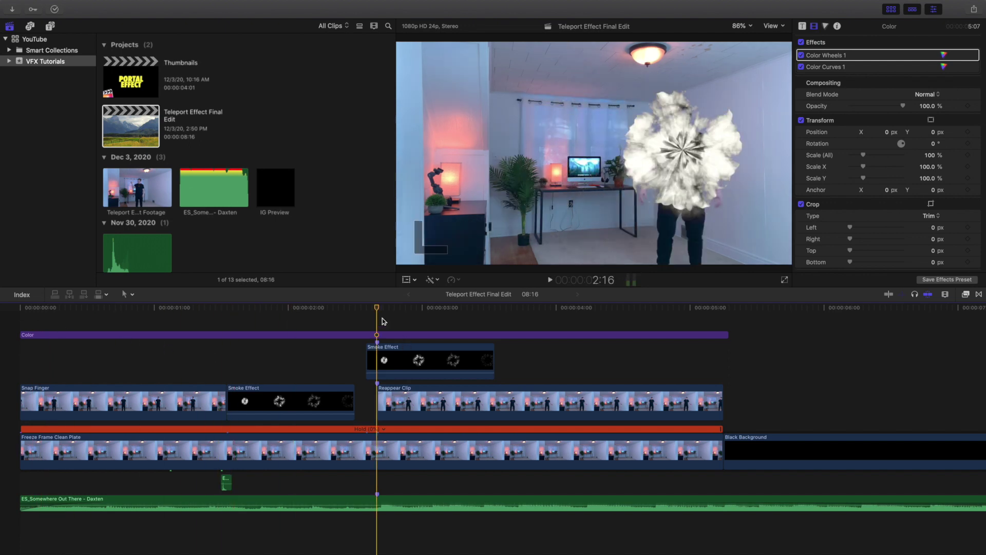
pyautogui.click(383, 367)
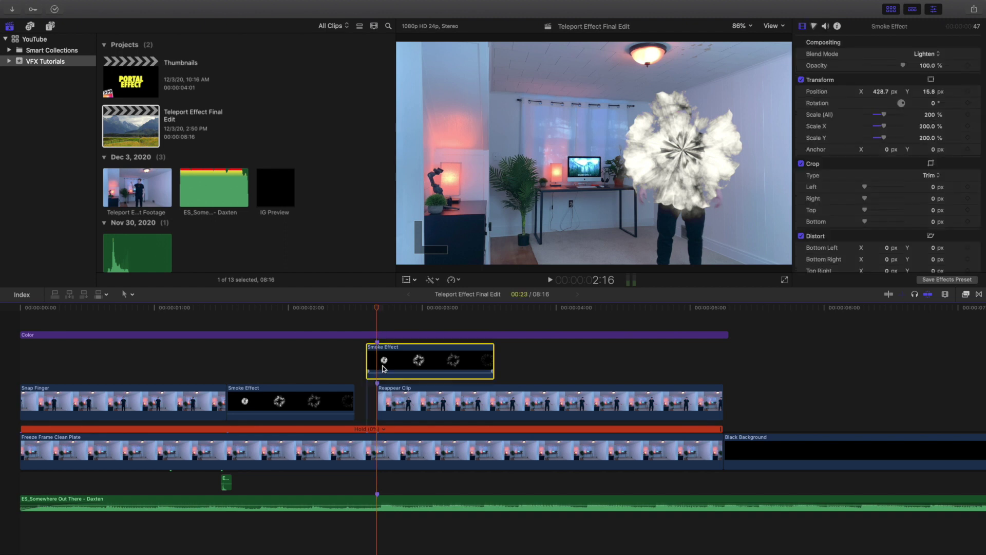
pyautogui.press('v')
pyautogui.click(374, 327)
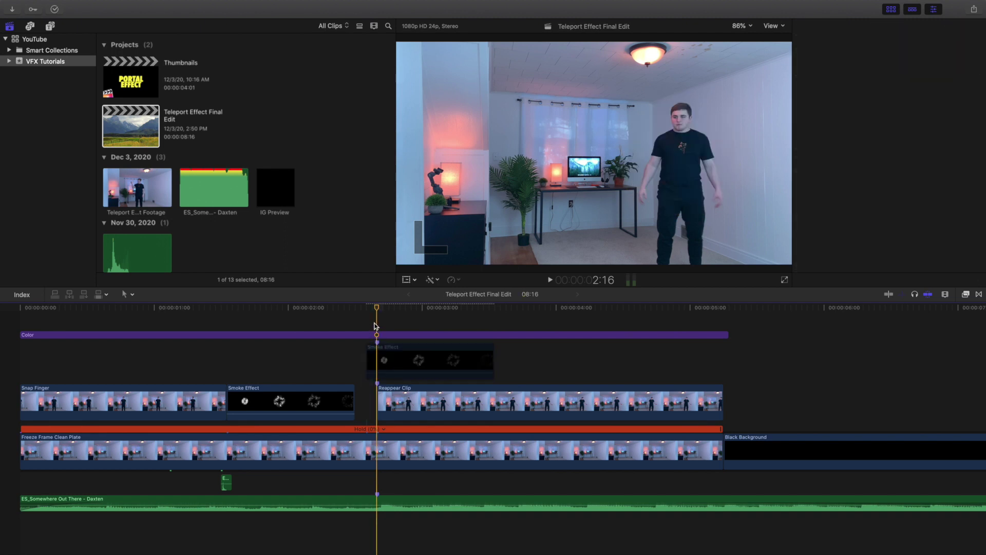
# - Preview the reappearance at 2:16 several times without the smoke overlay
pyautogui.press('space')
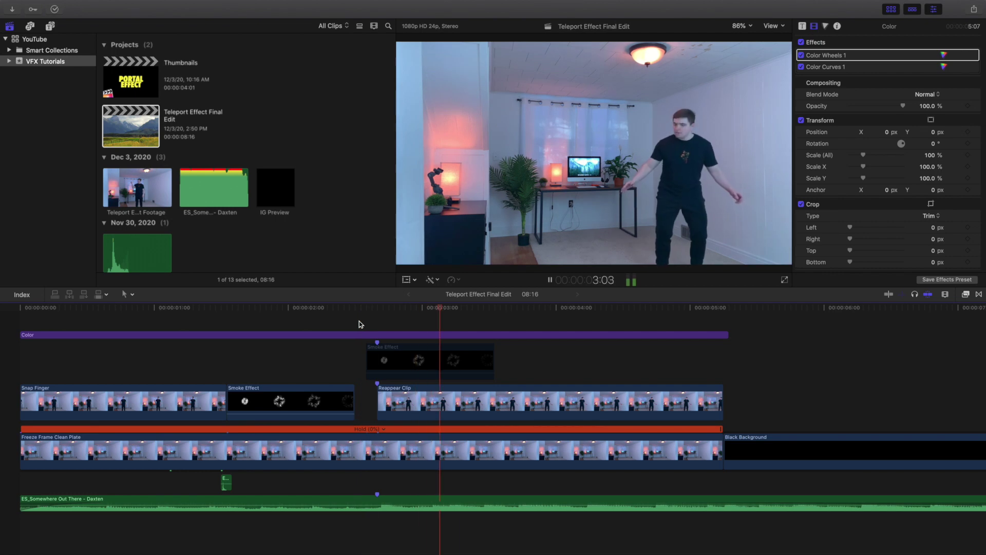
pyautogui.click(375, 322)
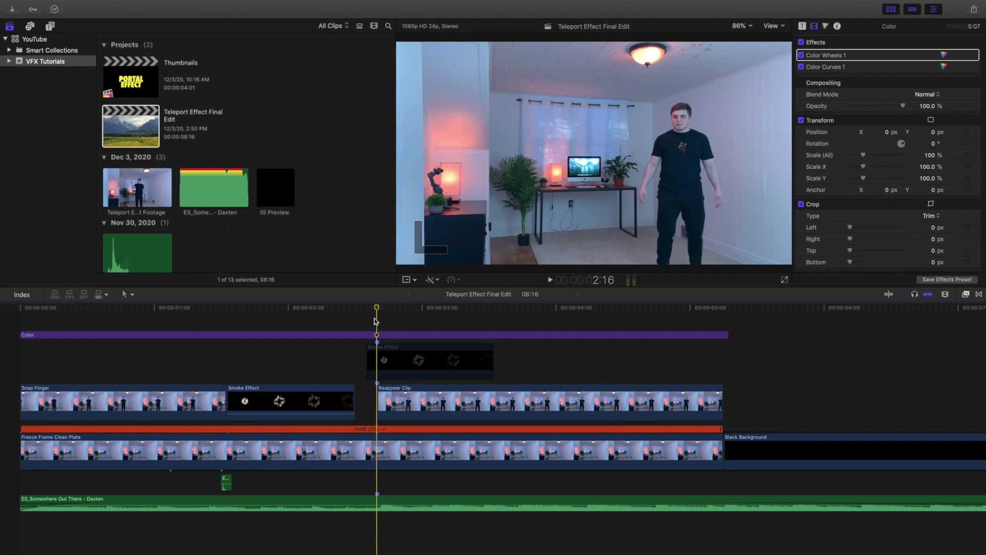
pyautogui.press('space')
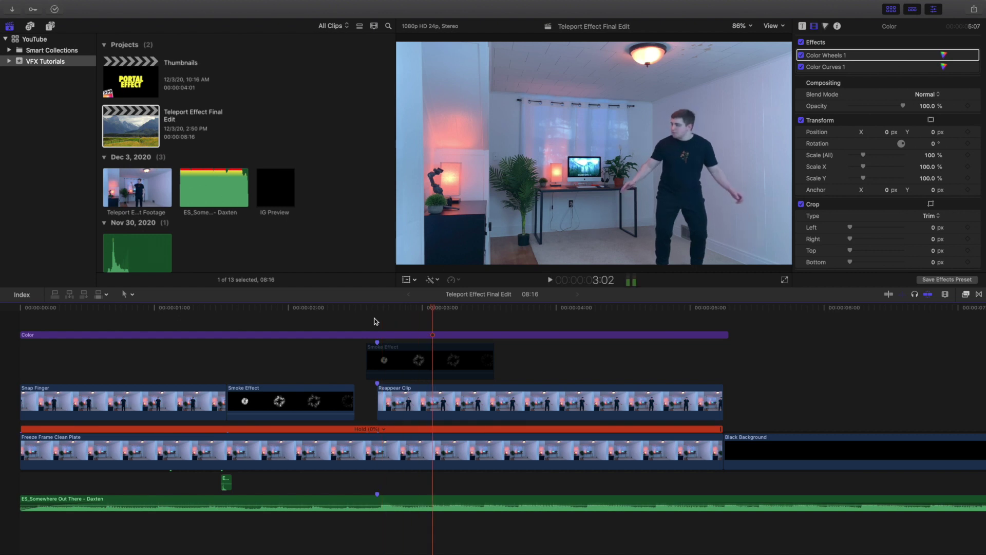
pyautogui.click(375, 322)
pyautogui.press('space')
pyautogui.press('space')
# - Play the whole edit from the start, then re-enable the upper Smoke Effect overlay
pyautogui.click(14, 325)
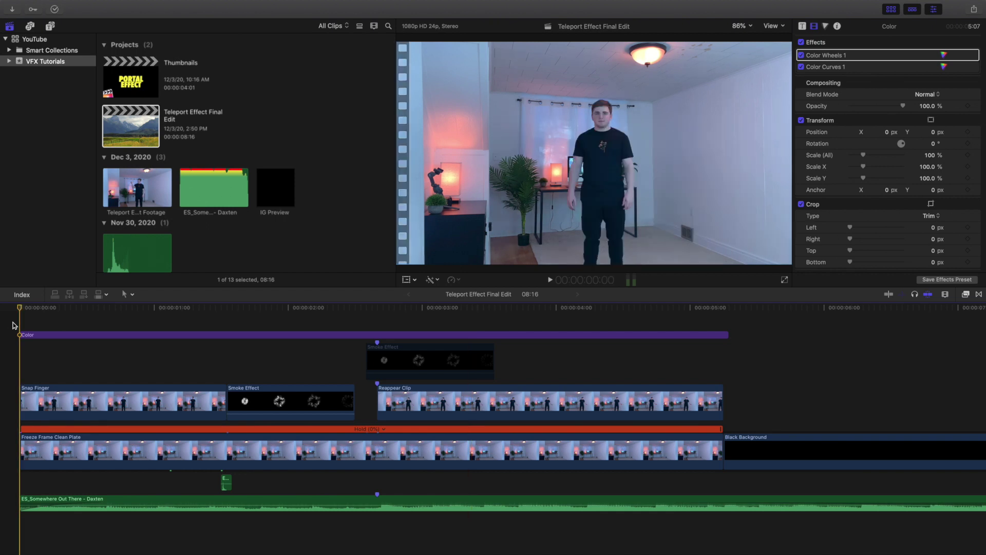
pyautogui.press('space')
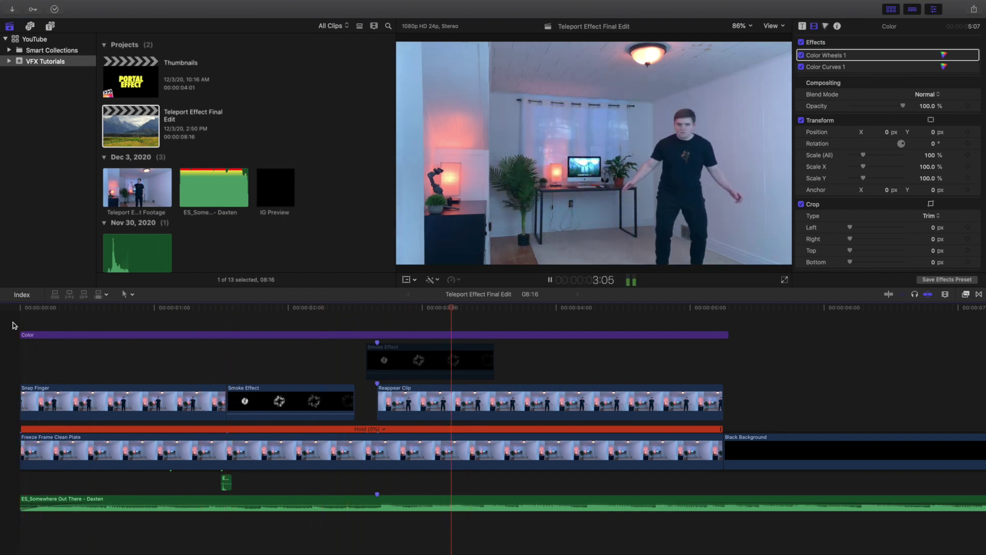
pyautogui.press('space')
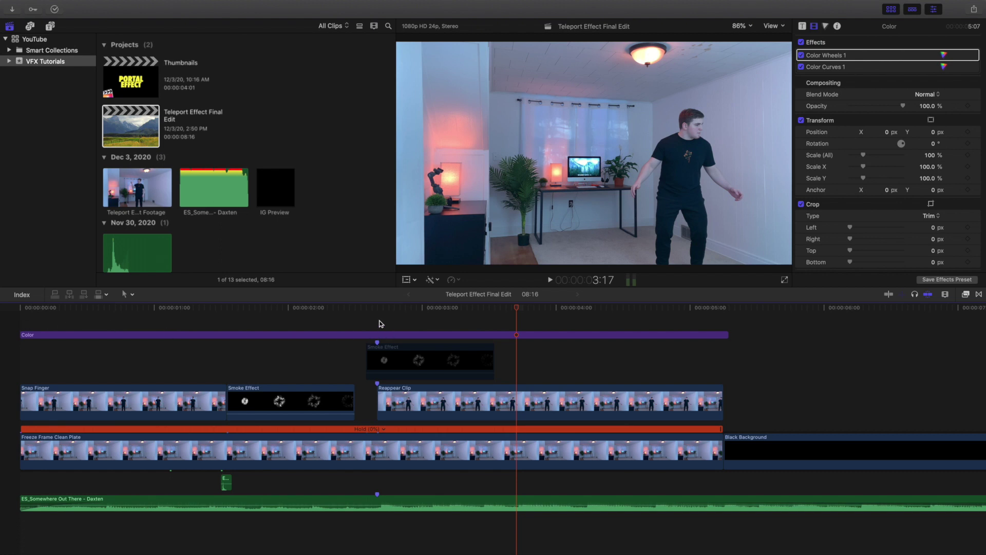
pyautogui.click(385, 357)
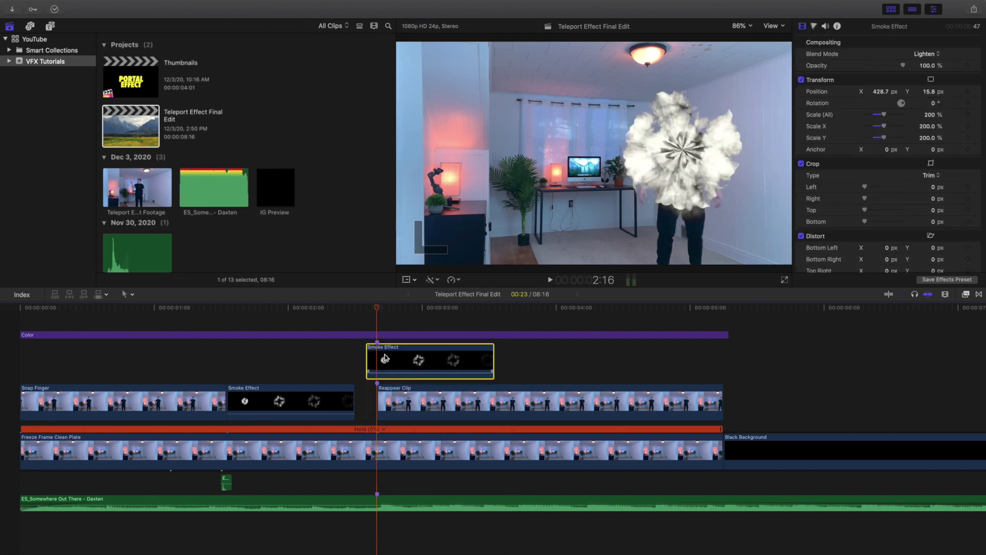
pyautogui.click(16, 321)
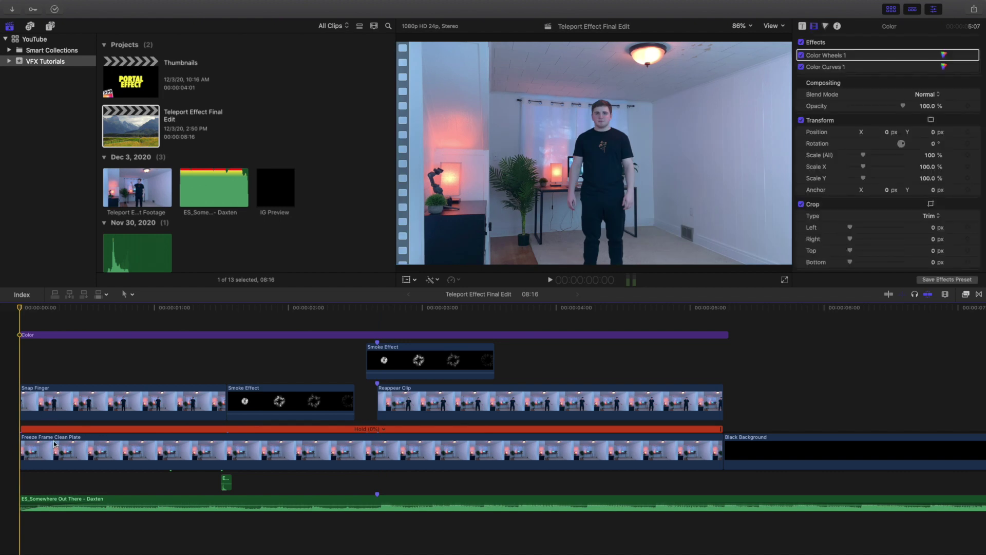
pyautogui.click(55, 444)
pyautogui.click(57, 403)
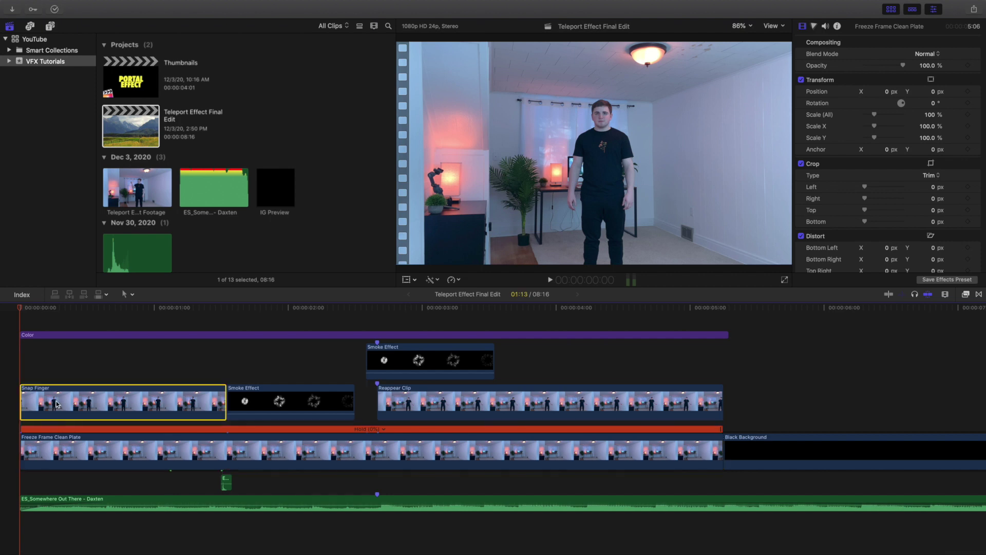
pyautogui.press('v')
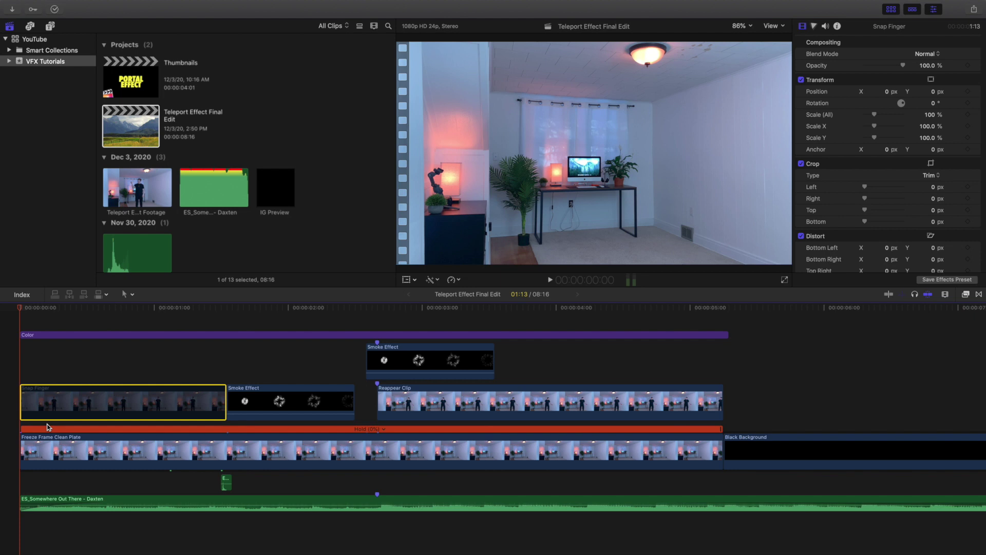
pyautogui.press('v')
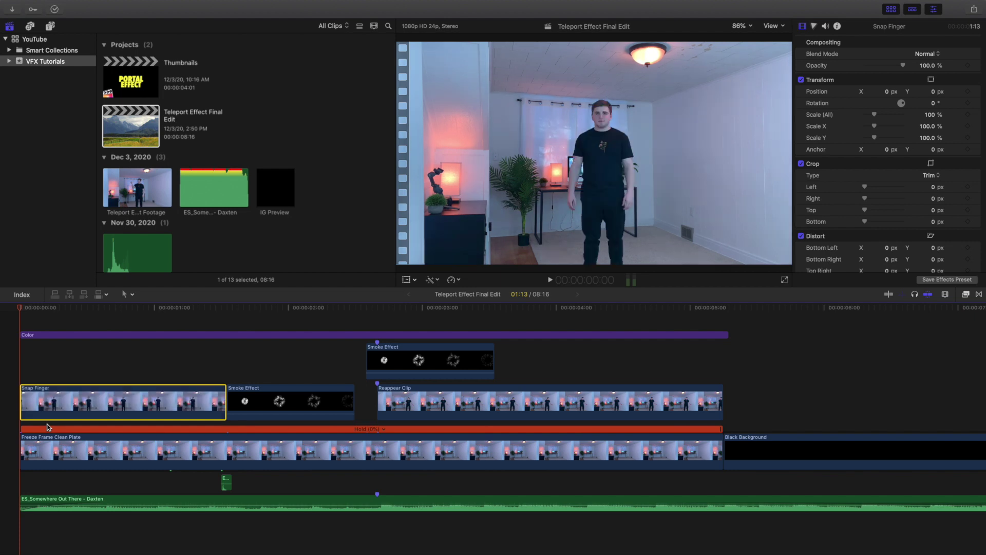
pyautogui.click(46, 444)
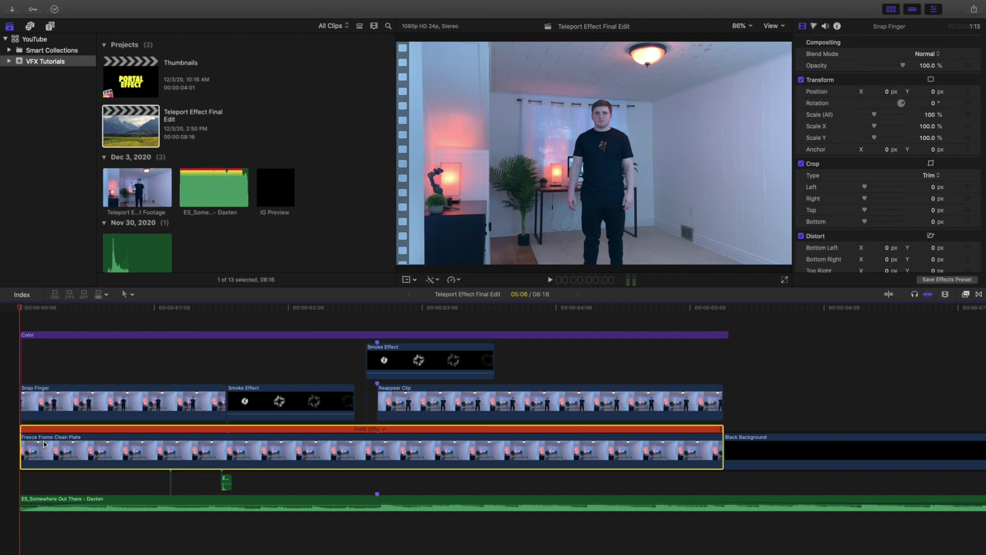
# - Check the speed retiming options, then show the Inspector and select the Freeze Frame Clean Plate clip
pyautogui.click(459, 281)
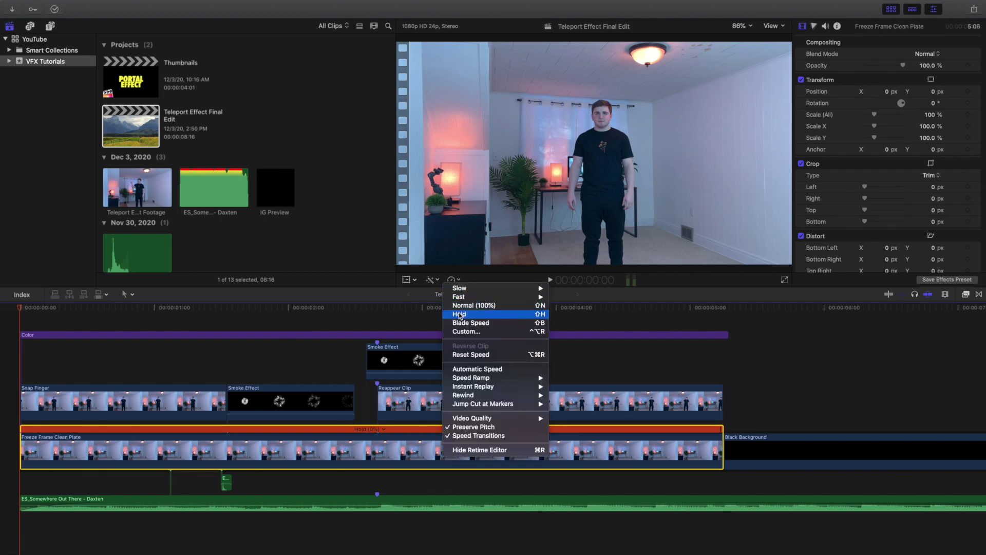
pyautogui.click(429, 295)
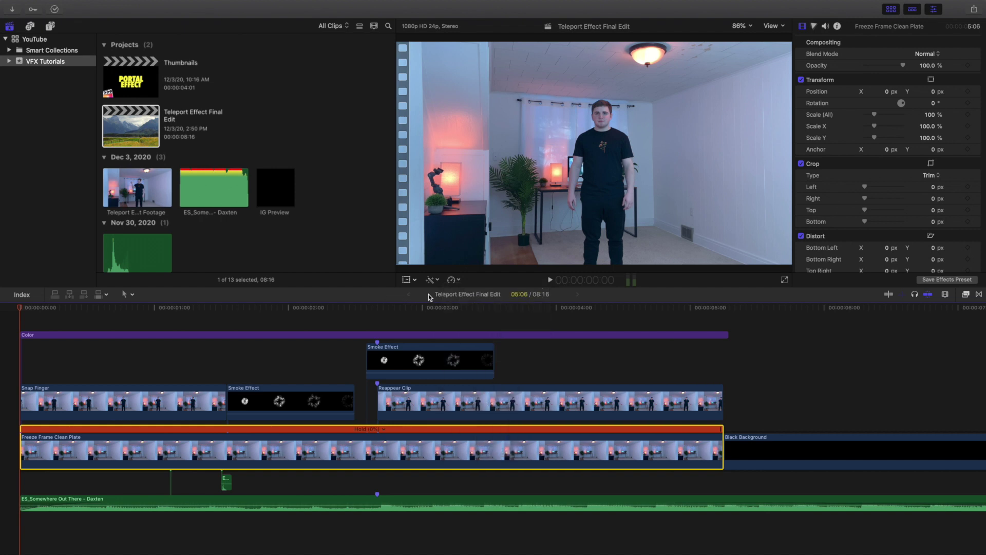
pyautogui.click(18, 325)
pyautogui.press('super+4')
pyautogui.click(60, 454)
# - Disable the Freeze Frame Clean Plate clip and play the edit without it
pyautogui.press('v')
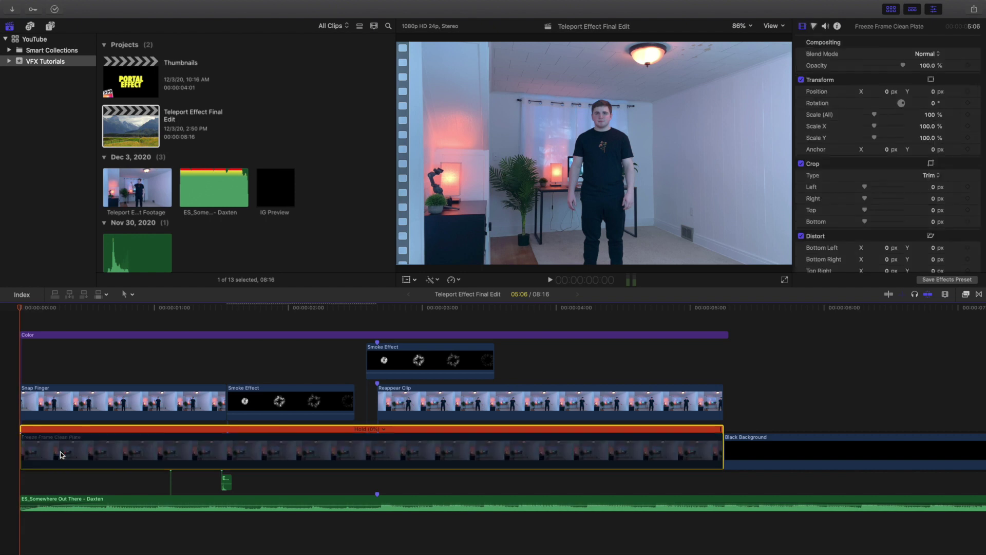
pyautogui.click(10, 325)
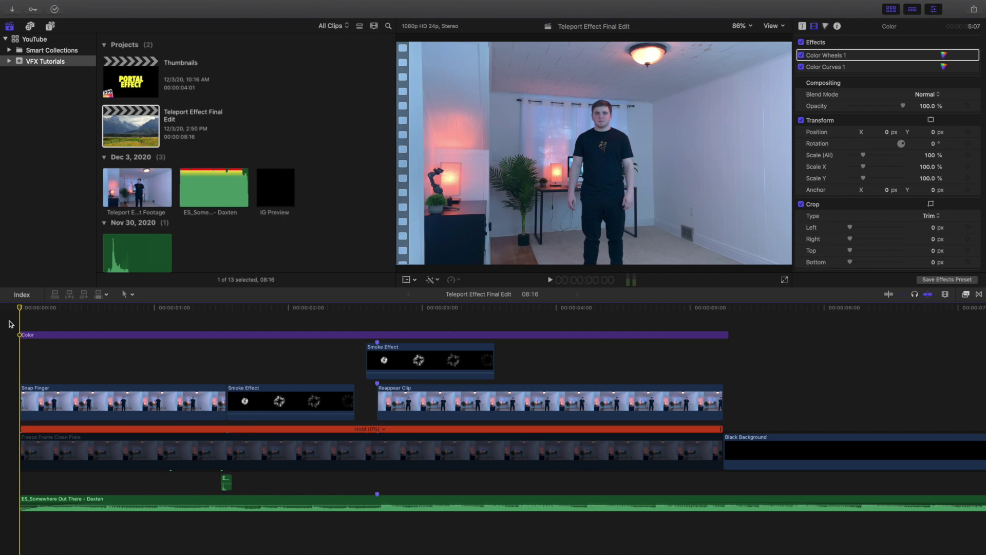
pyautogui.press('space')
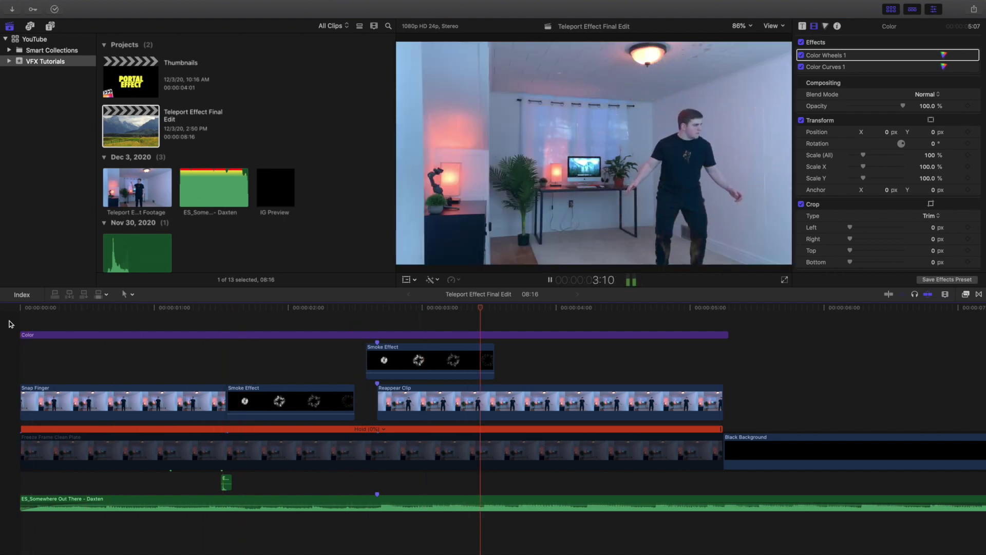
pyautogui.press('space')
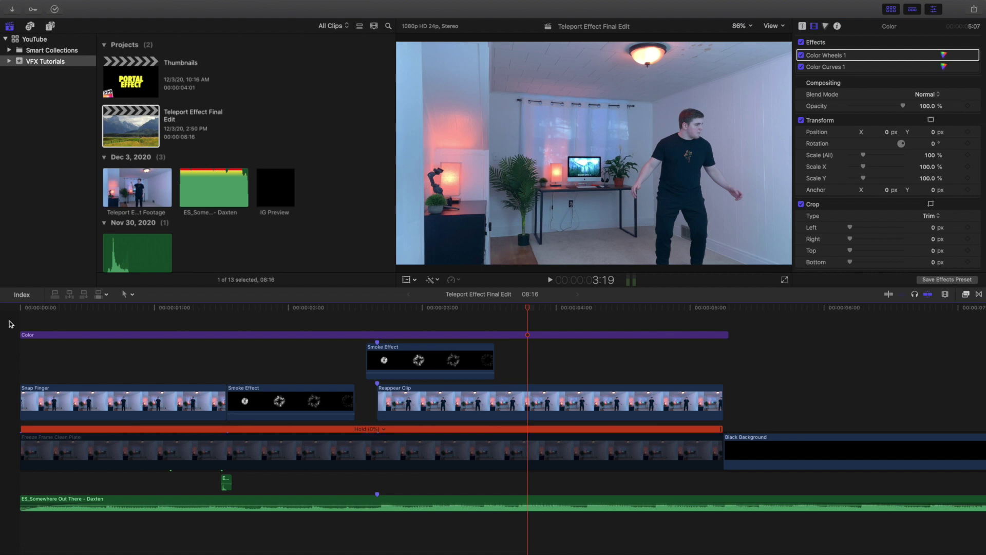
# - Replay from the start, then select the clean plate clip and move to the 1:13 smoke burst
pyautogui.press('Home')
pyautogui.press('space')
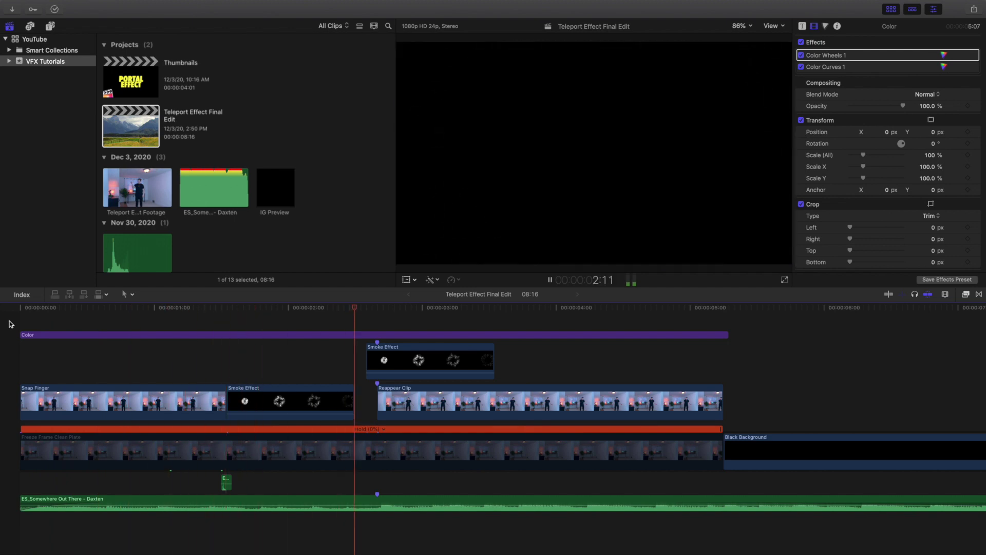
pyautogui.press('space')
pyautogui.click(72, 449)
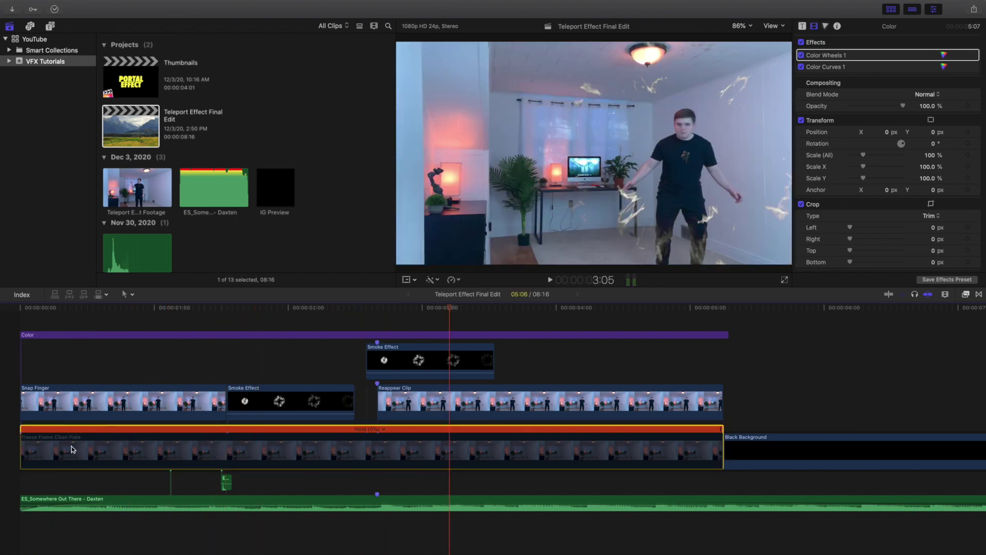
pyautogui.click(229, 321)
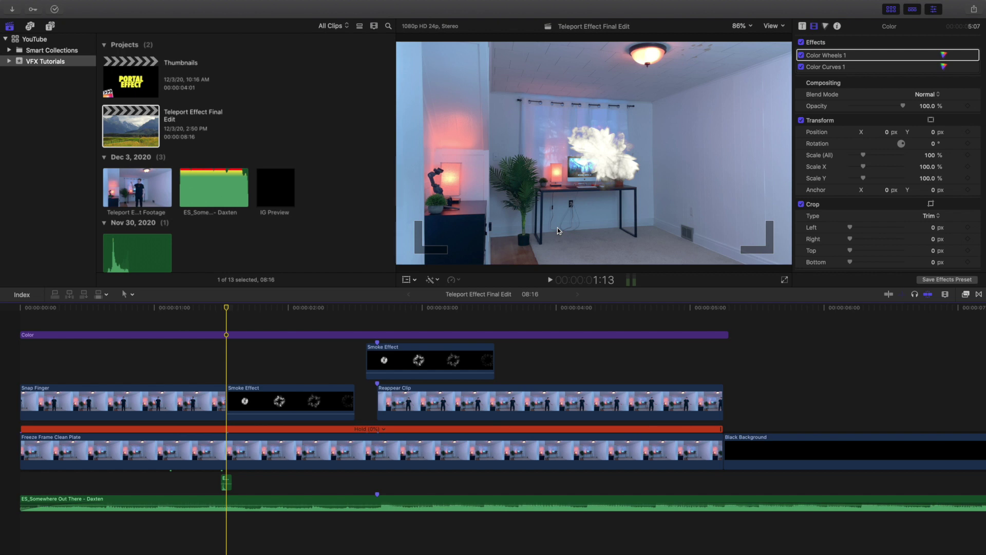
pyautogui.click(247, 504)
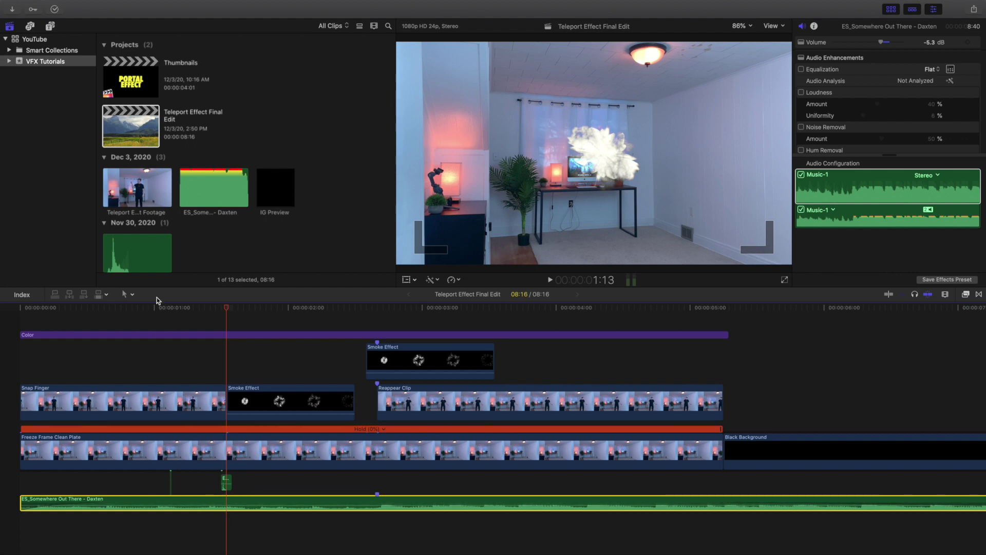
pyautogui.scroll(-2, 213, 231)
pyautogui.click(131, 227)
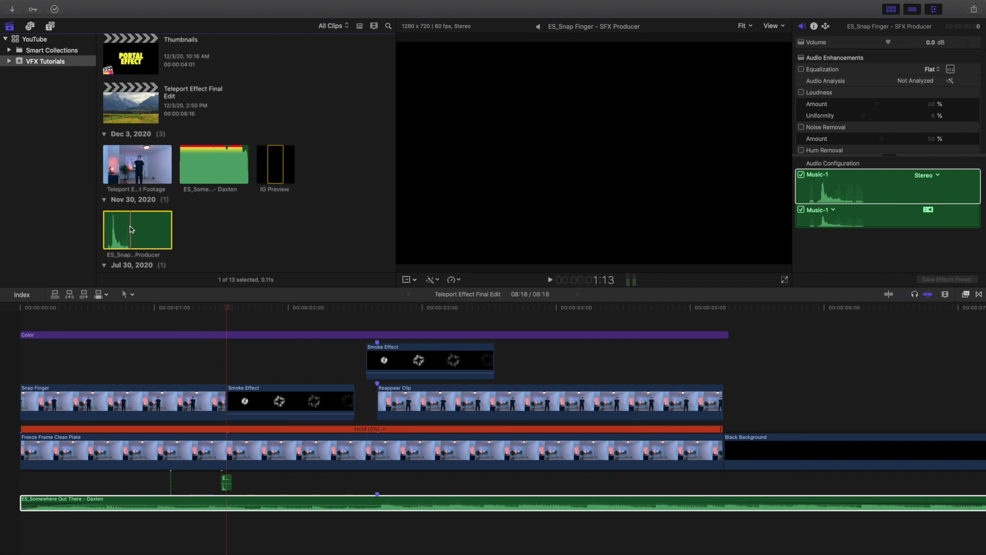
pyautogui.click(221, 323)
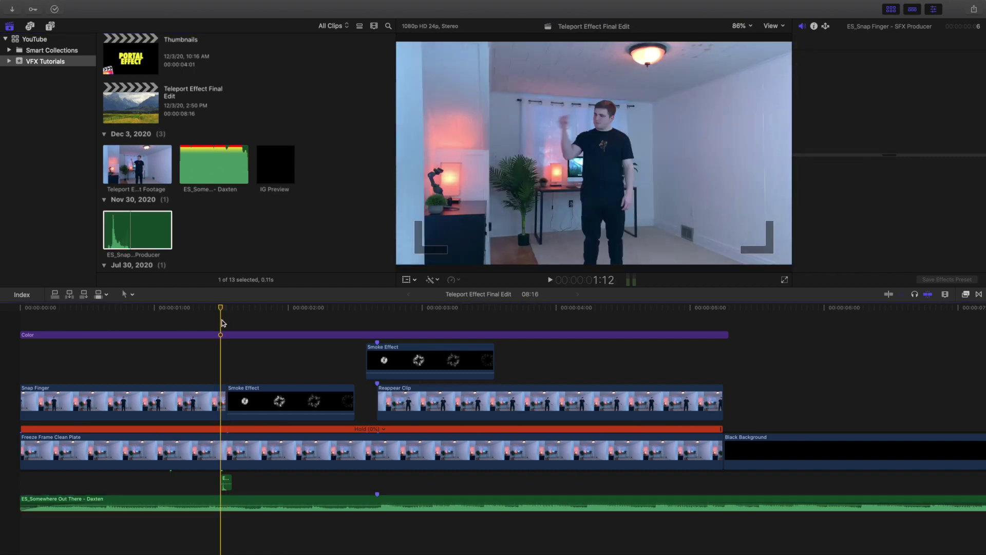
pyautogui.press('super+equal')
pyautogui.press('super+equal')
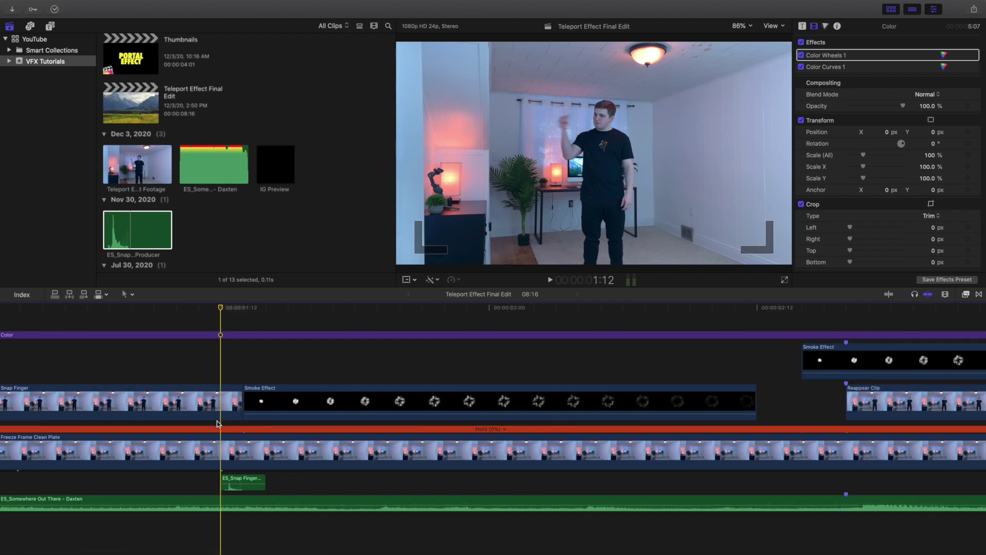
pyautogui.press('Right')
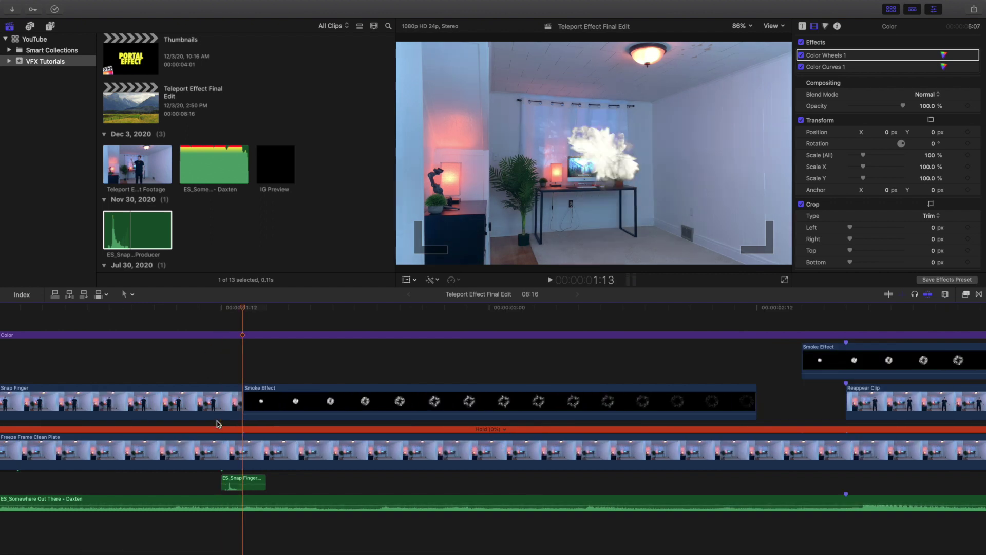
pyautogui.click(216, 320)
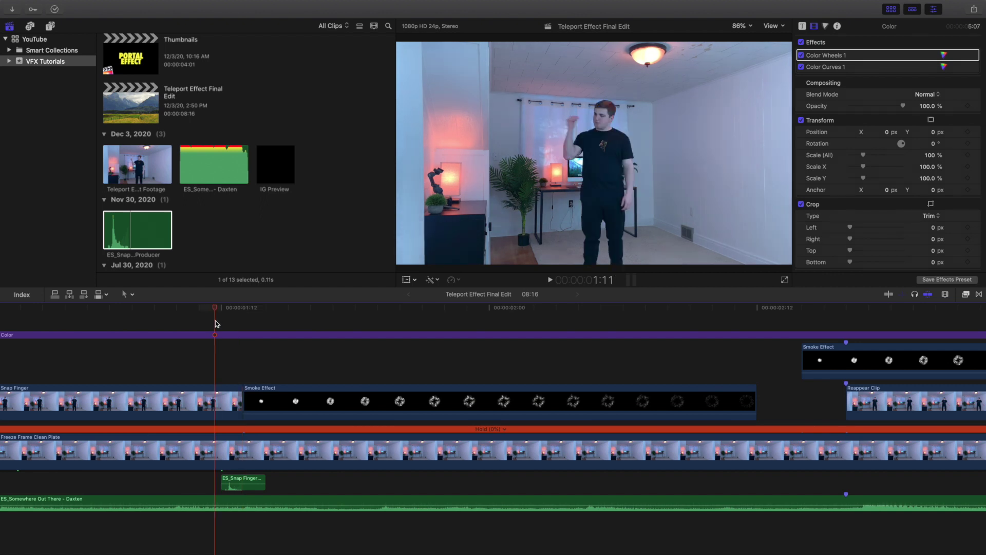
pyautogui.press('super+minus')
pyautogui.press('super+minus')
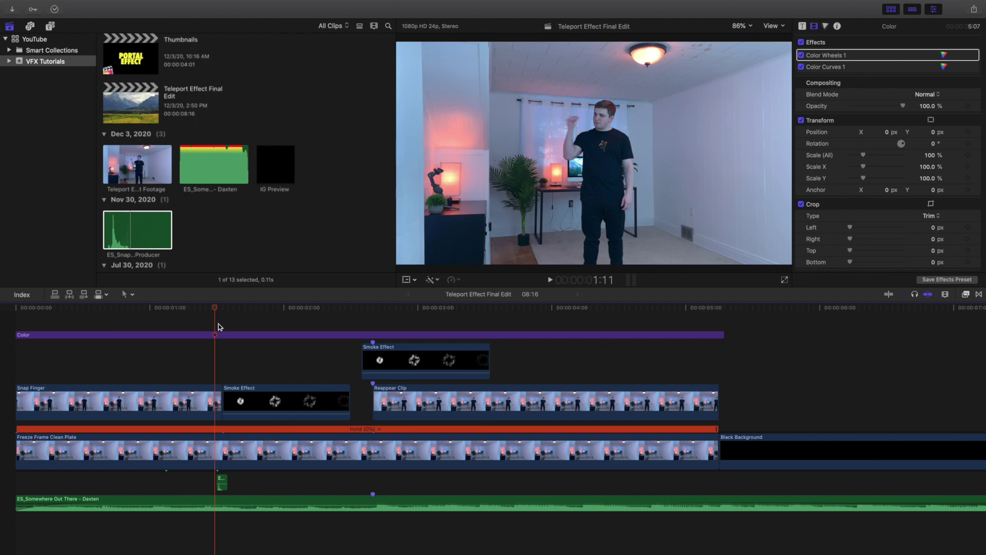
pyautogui.click(218, 335)
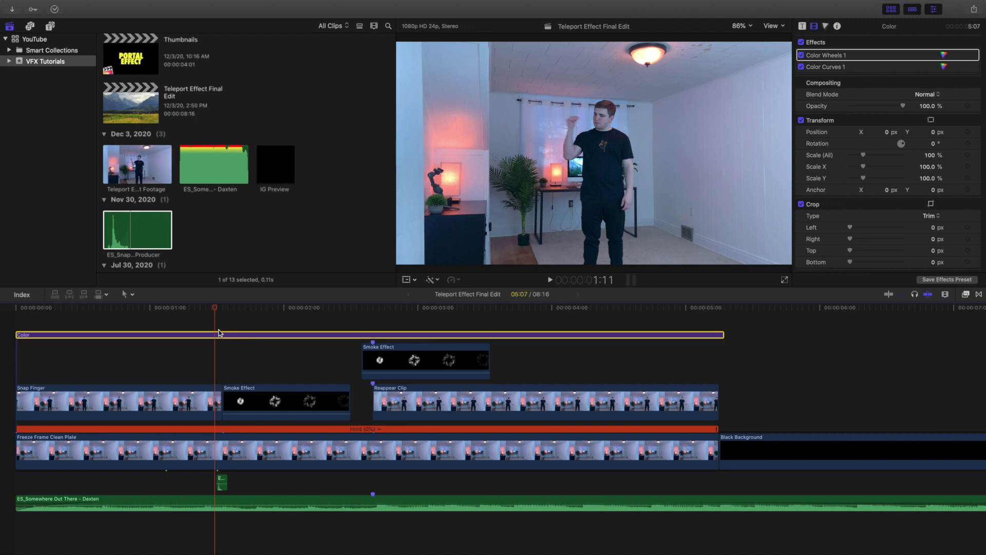
pyautogui.click(399, 327)
pyautogui.click(380, 354)
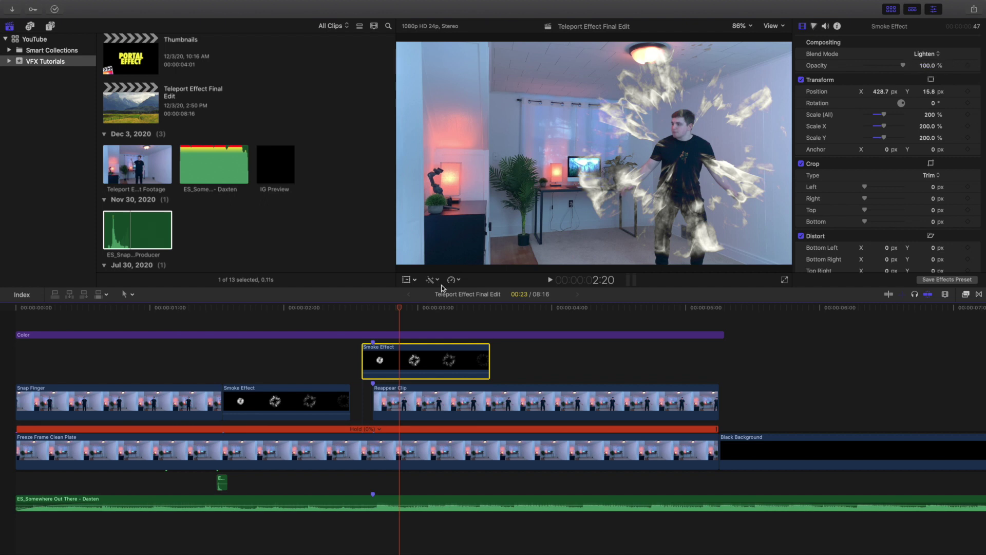
pyautogui.click(381, 323)
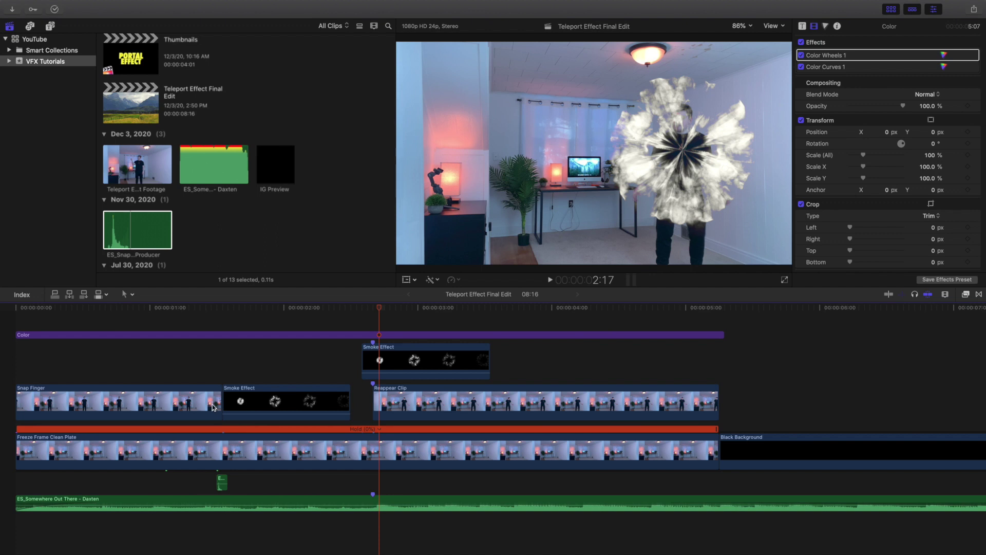
pyautogui.click(374, 327)
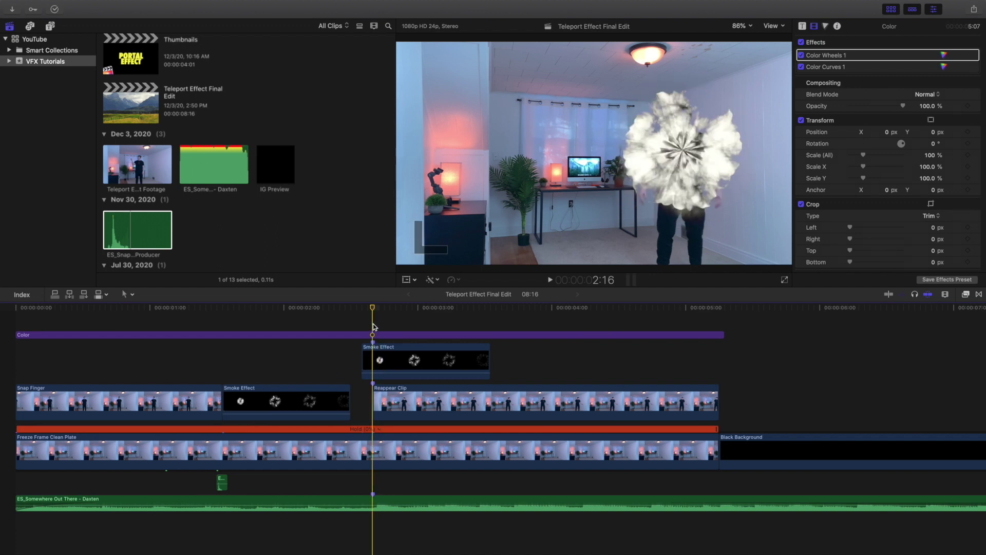
pyautogui.press('space')
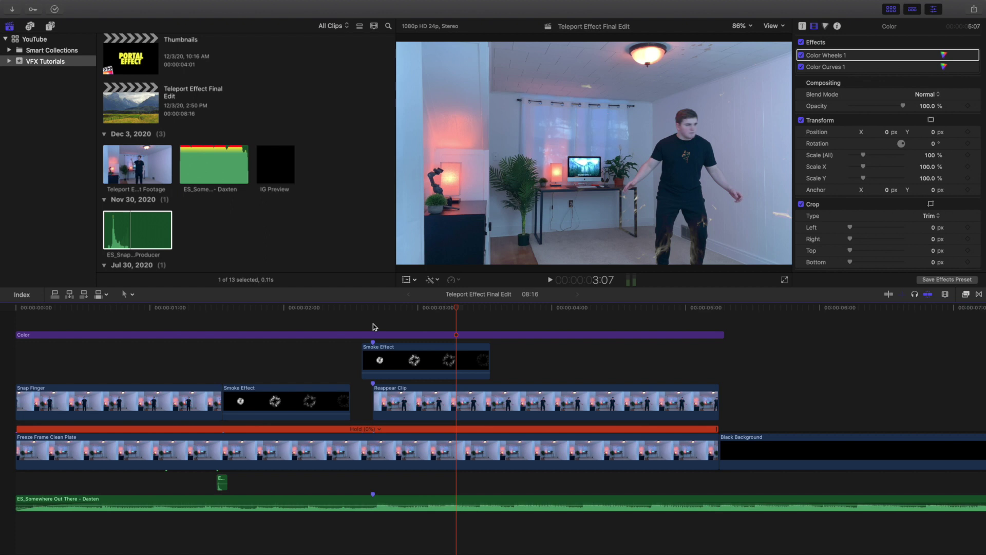
pyautogui.click(317, 439)
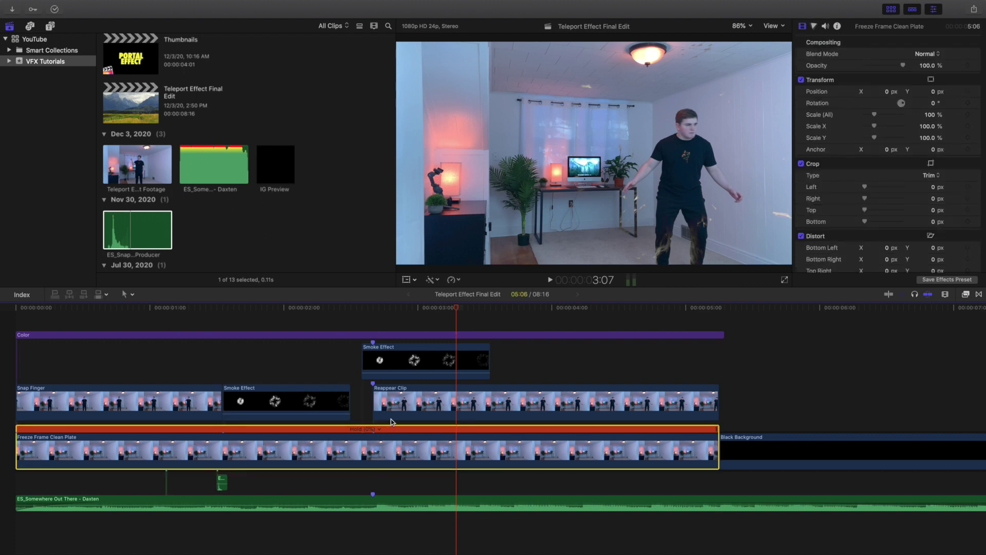
pyautogui.click(397, 401)
pyautogui.press('v')
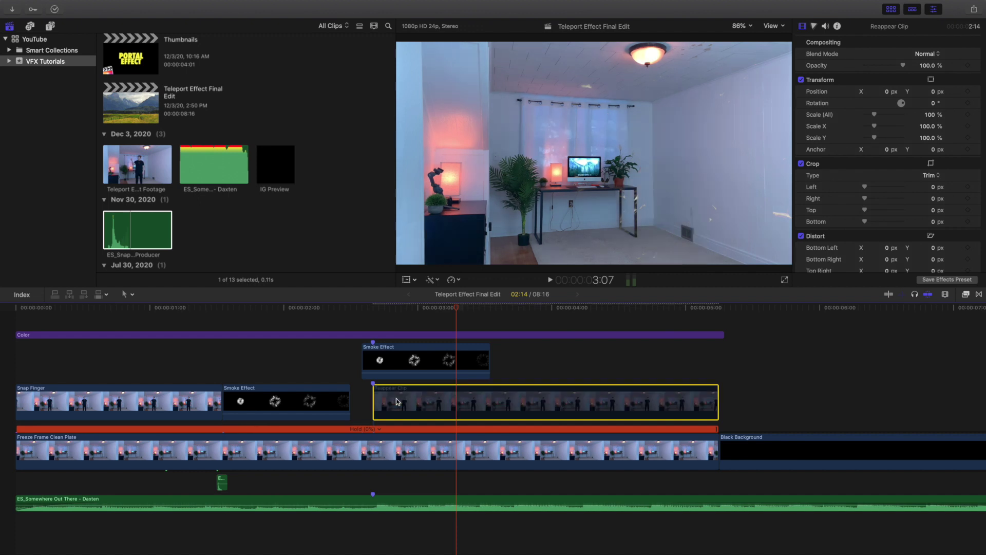
pyautogui.press('v')
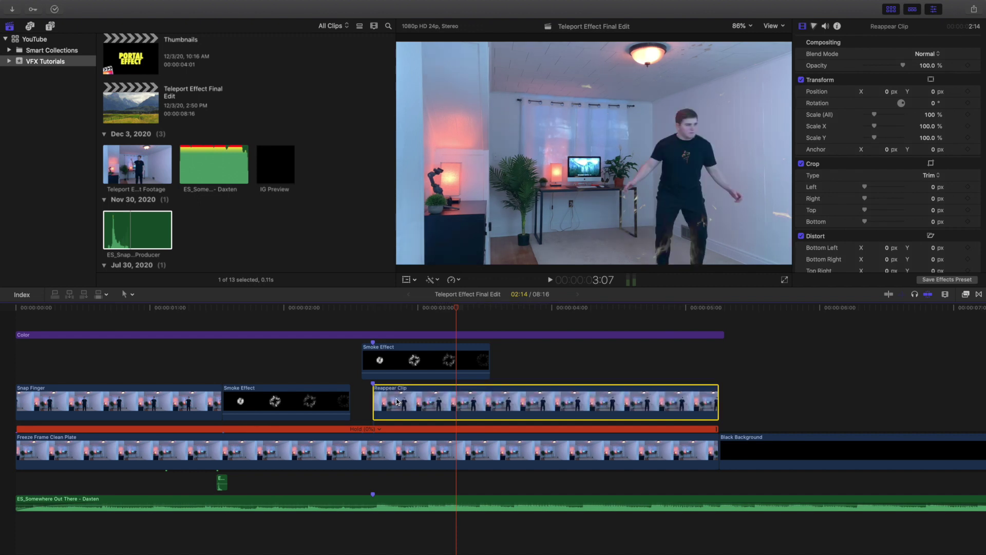
pyautogui.click(459, 281)
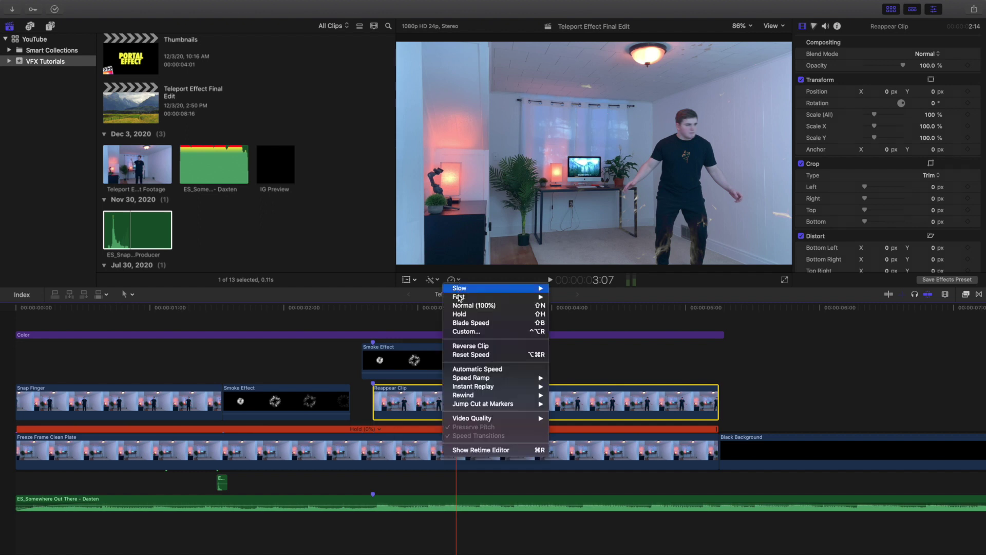
pyautogui.click(424, 297)
pyautogui.click(452, 322)
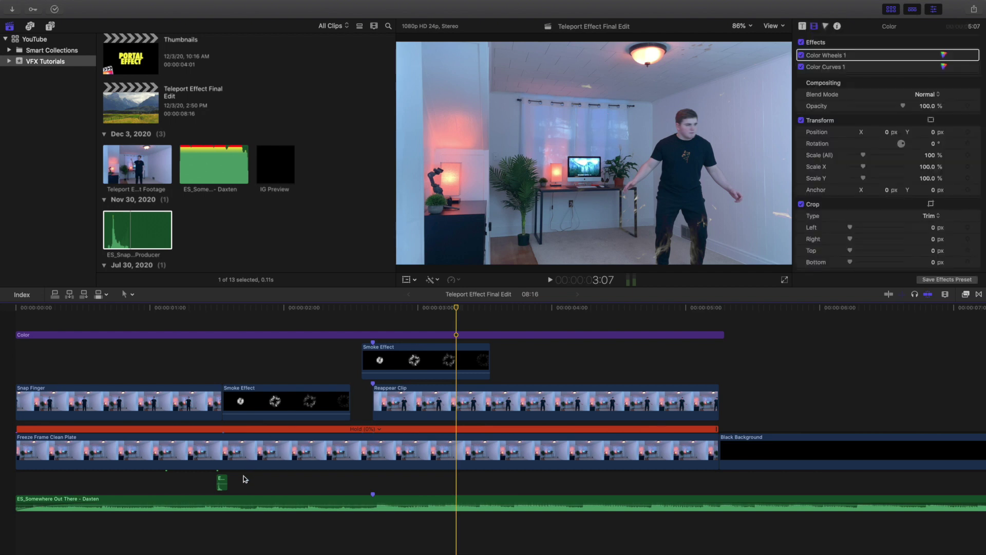